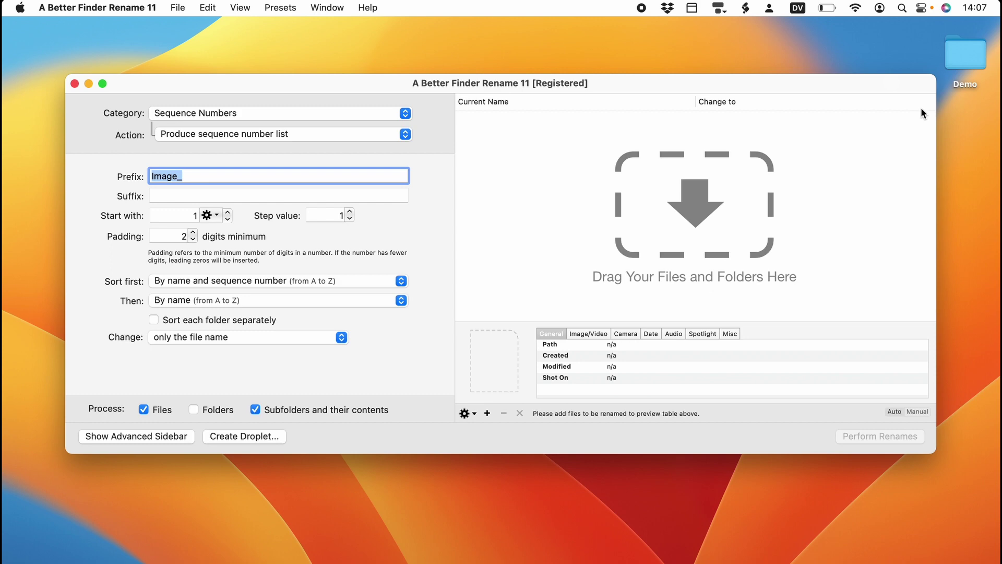
Step: Load the Demo folder's 22 photos and preview DSC00017, IMG_1356.HEIC and Kos_2019_Sony_001.ARW
drag(972, 58, 719, 150)
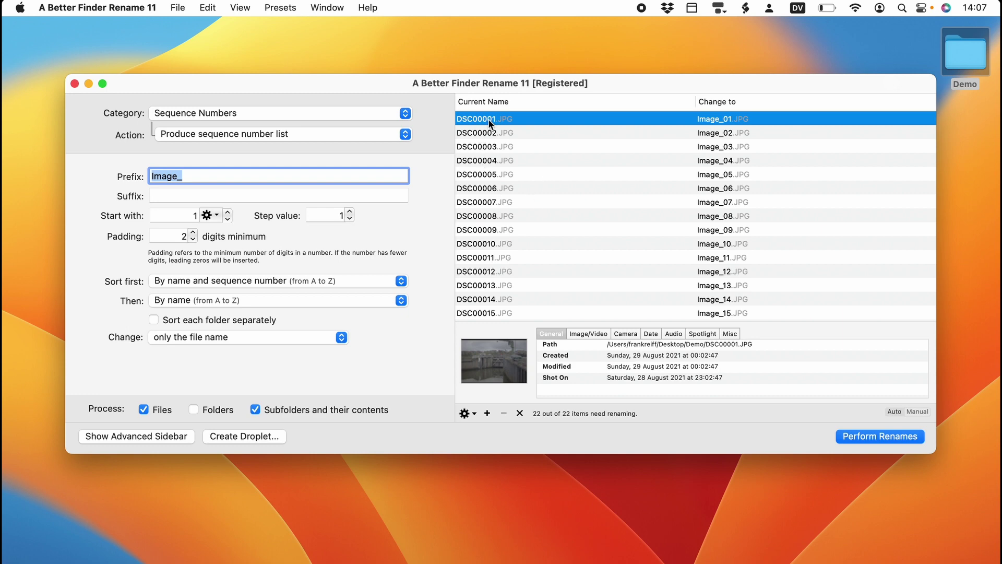
scroll(489, 253, down, 3)
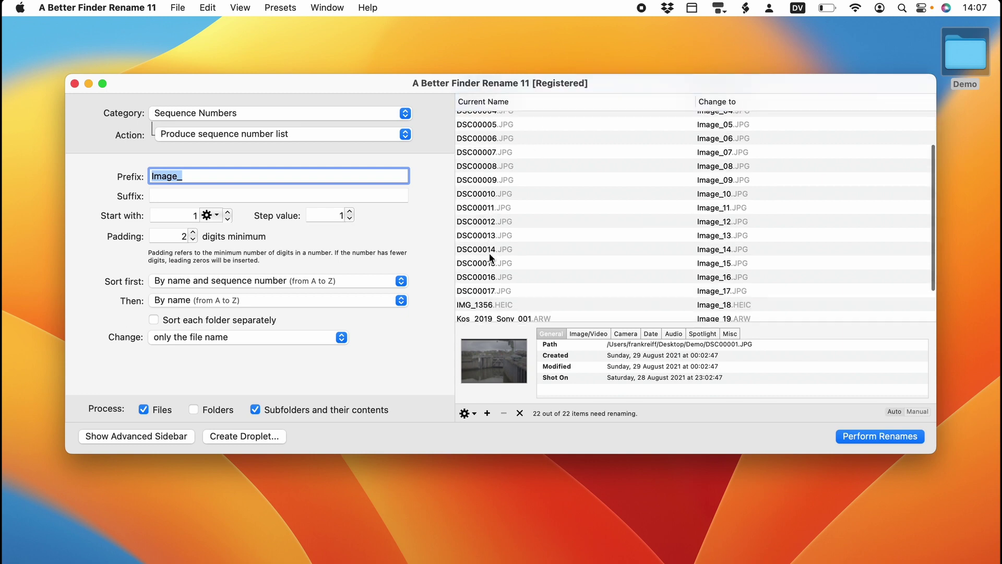
click(485, 280)
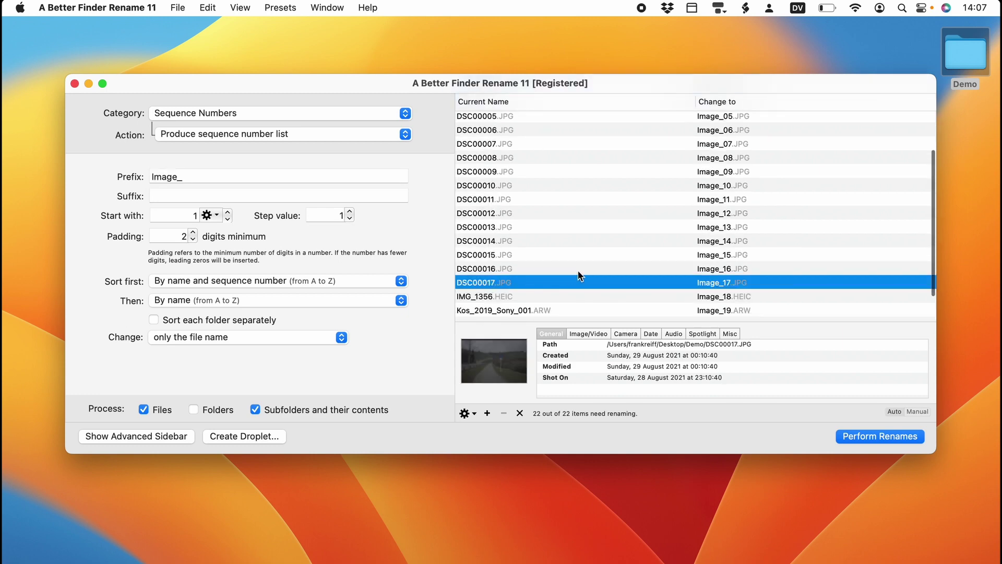
scroll(579, 273, down, 2)
click(529, 259)
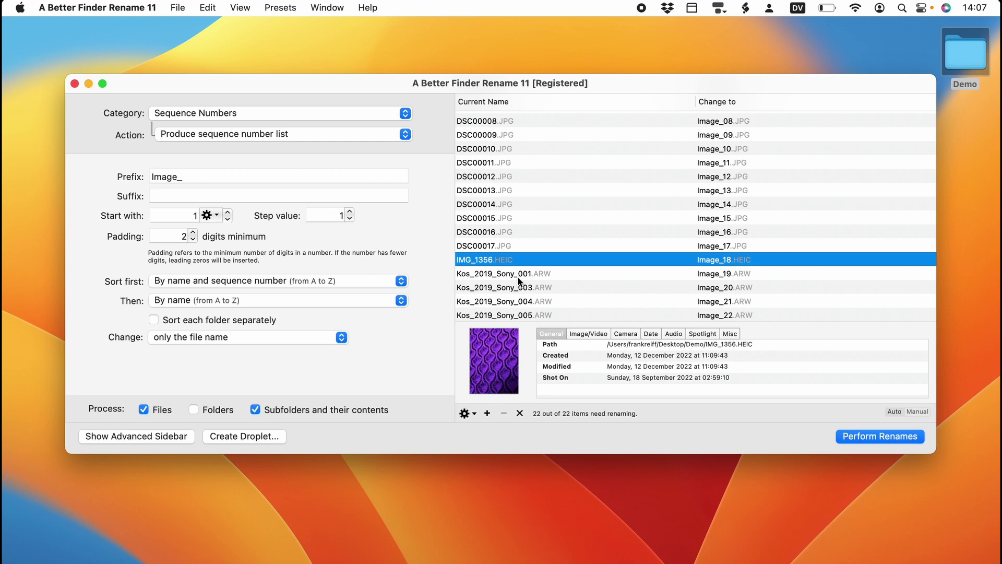
click(519, 275)
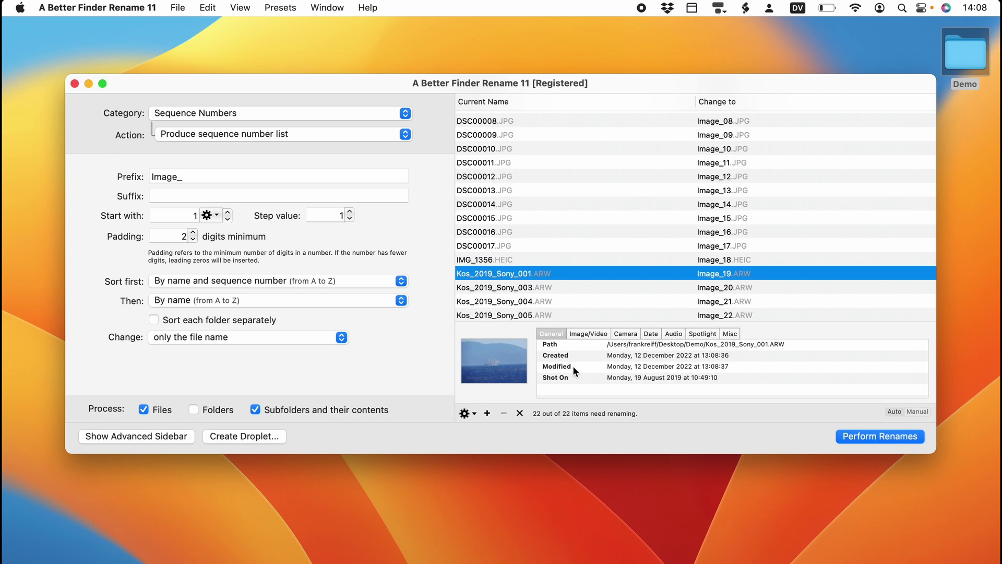
click(633, 358)
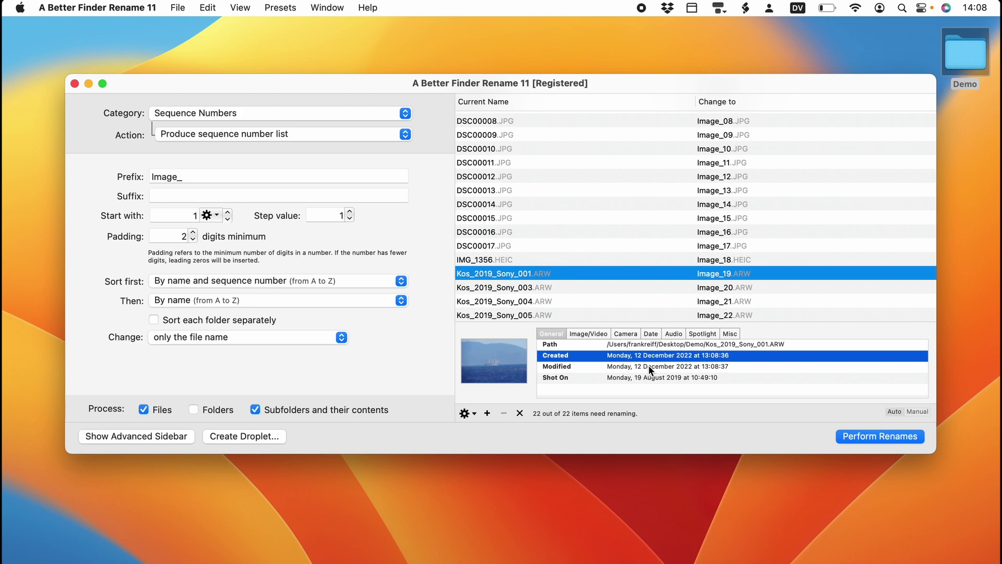
click(623, 378)
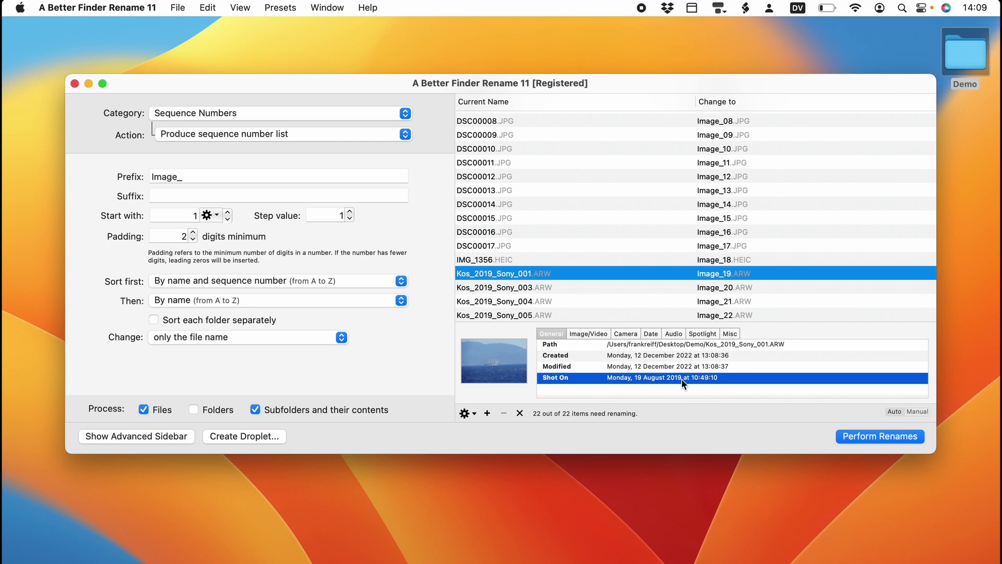
scroll(671, 194, up, 3)
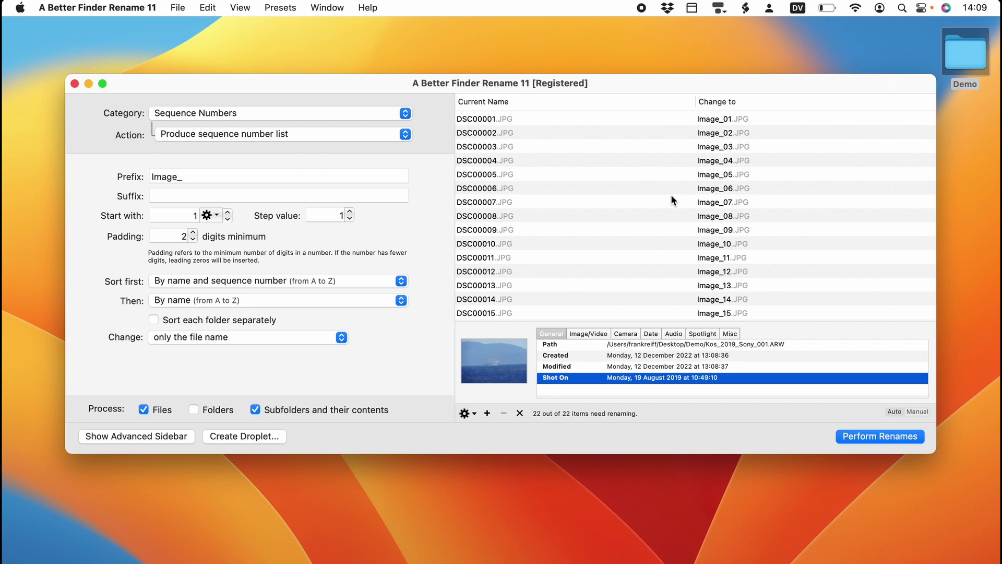
click(609, 137)
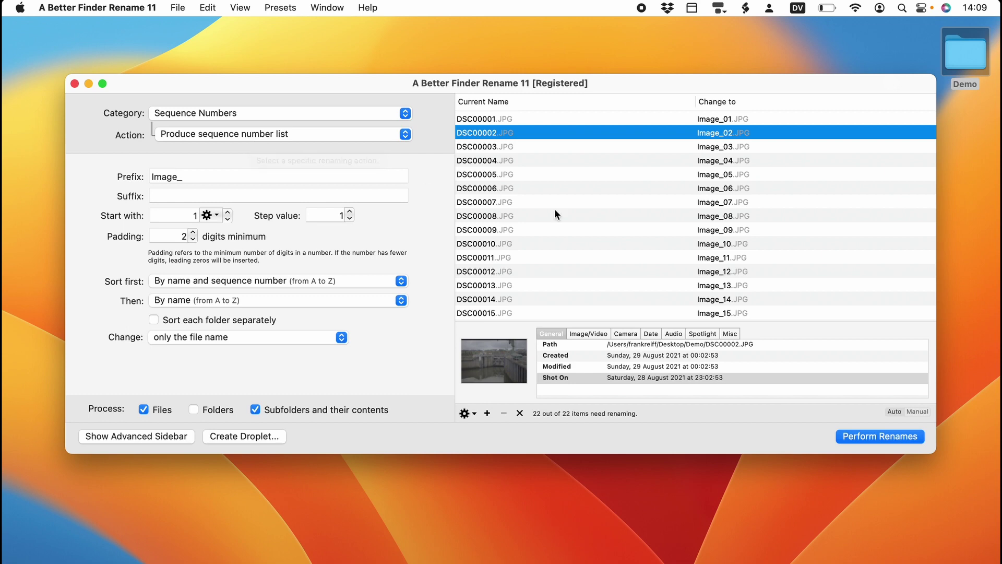
Step: Sort first by EXIF digital camera date, oldest to newest, so the Kos ARW shots become Image_01–04
click(280, 283)
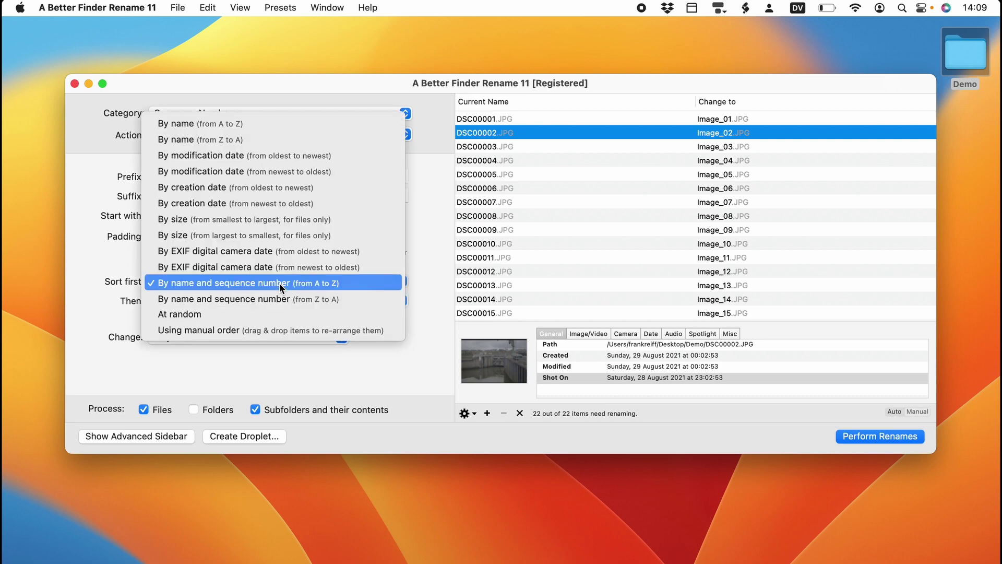
click(287, 255)
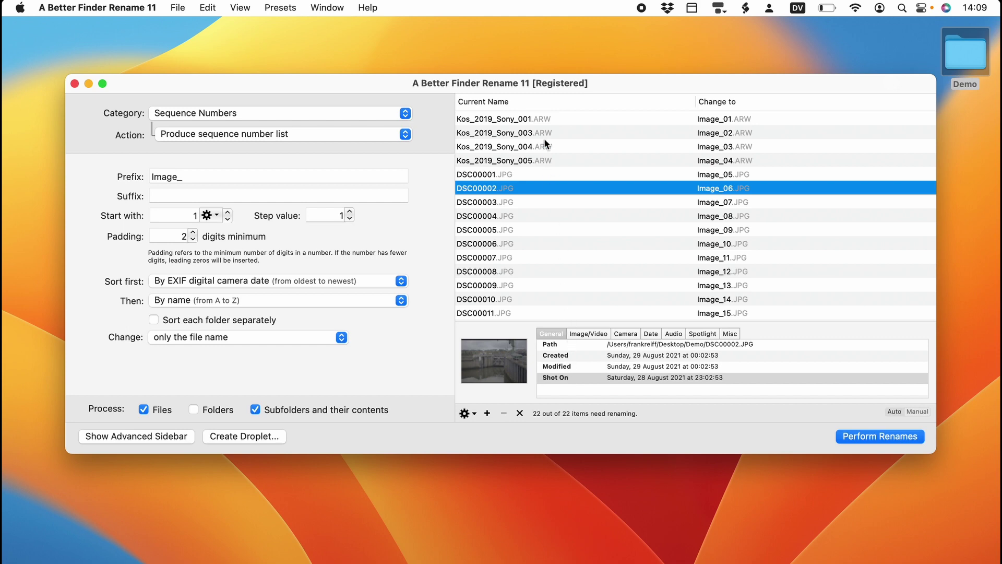
scroll(546, 144, down, 5)
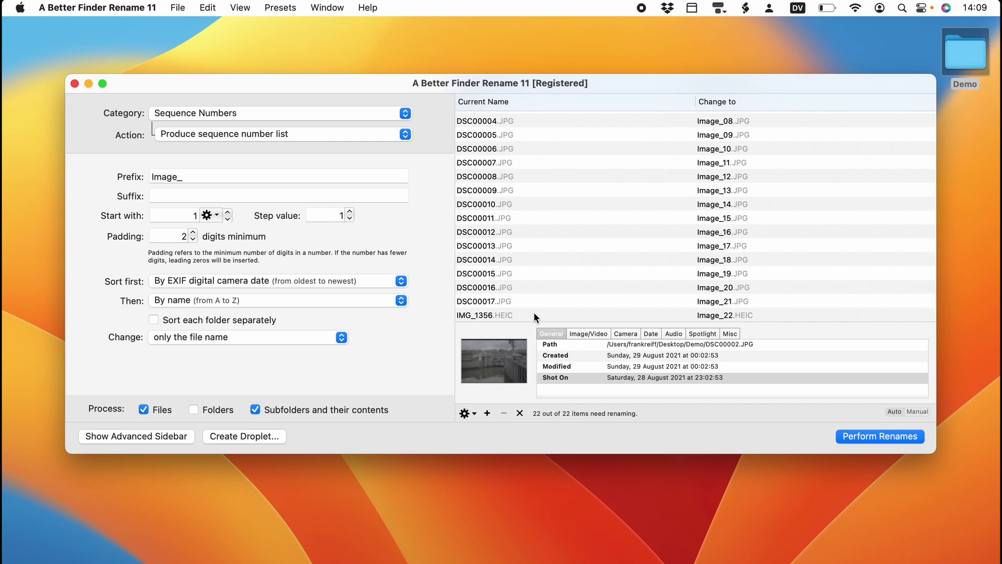
scroll(602, 248, up, 5)
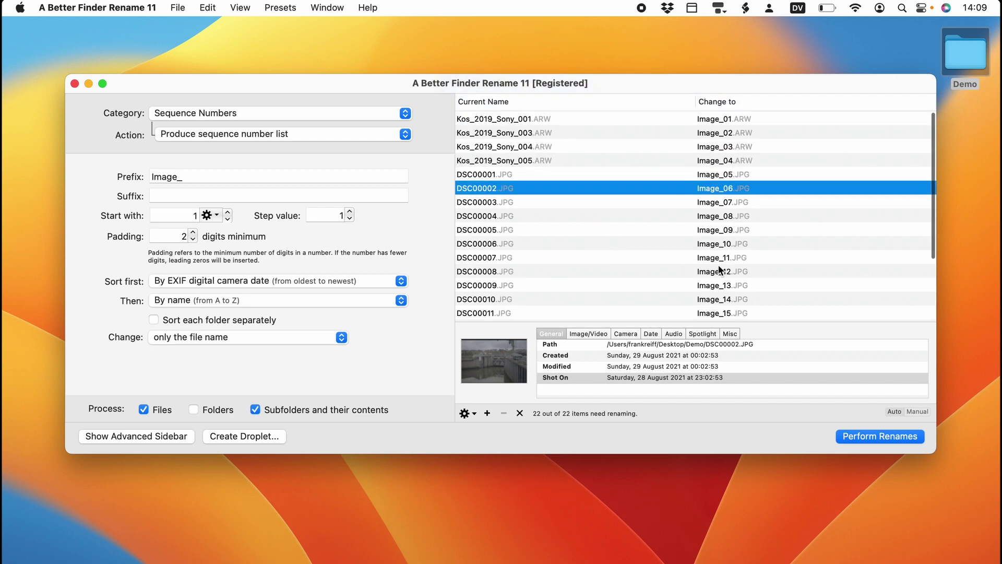
Step: Rename by Date & Time using YYYY-MM-DD, 24-hour HH-MM-SS and the digital camera EXIF date
scroll(719, 269, down, 5)
scroll(718, 265, up, 5)
click(290, 112)
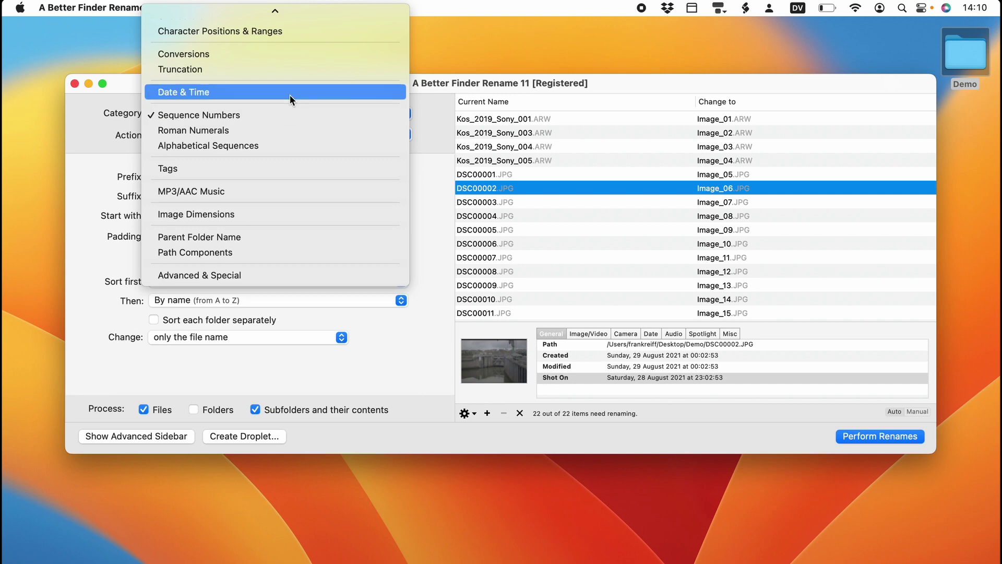
click(290, 93)
click(244, 174)
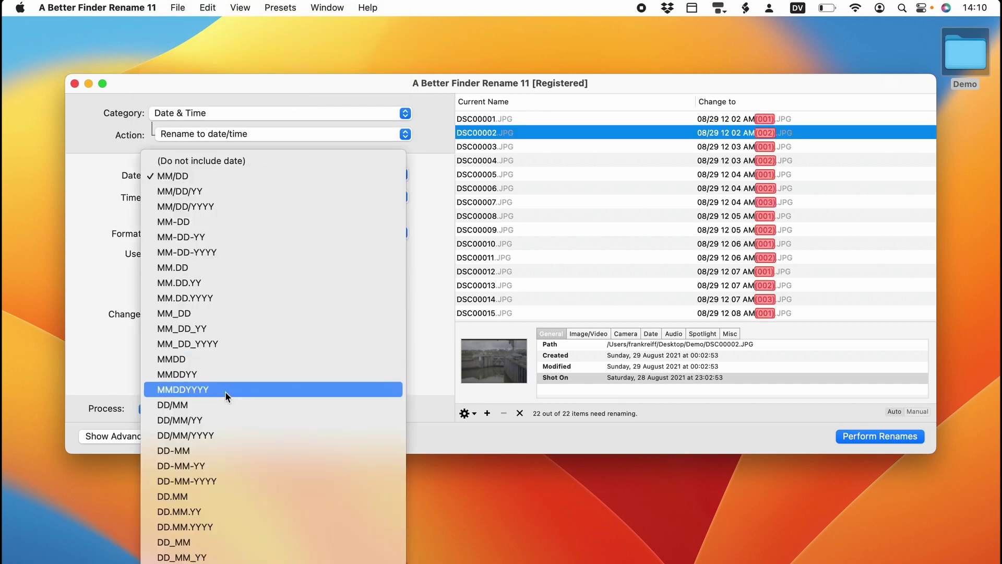
scroll(235, 459, down, 3)
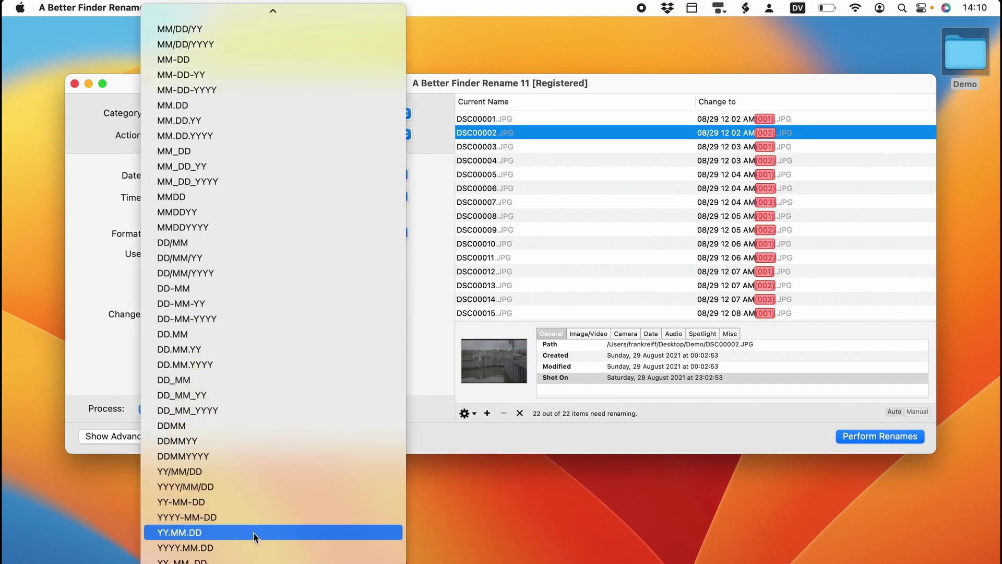
click(259, 516)
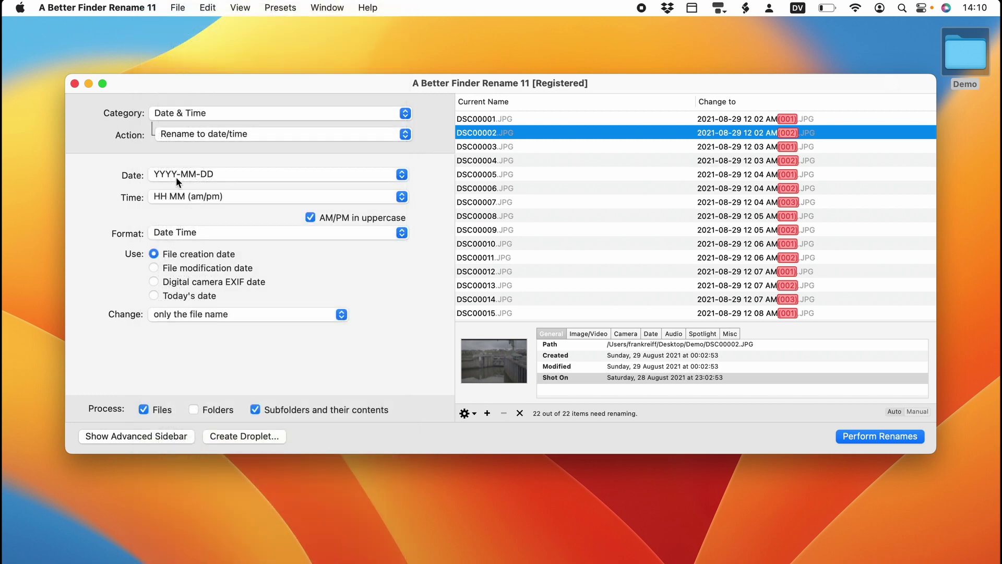
click(236, 198)
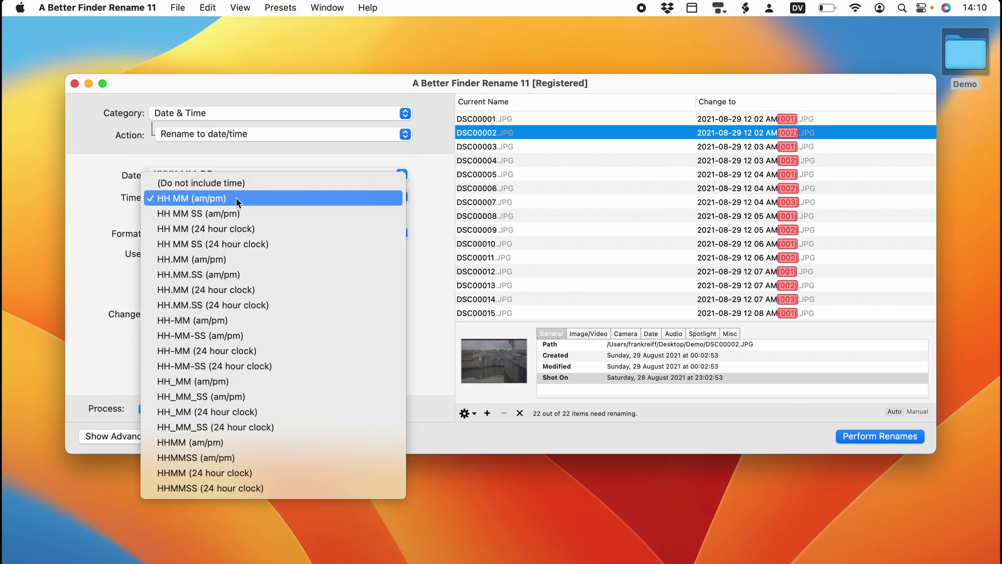
click(276, 367)
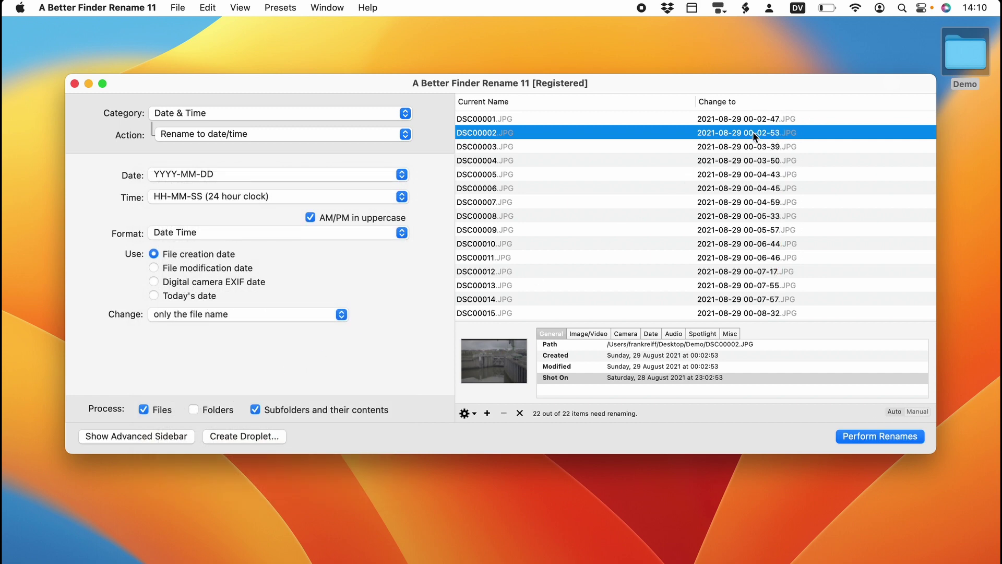
click(710, 376)
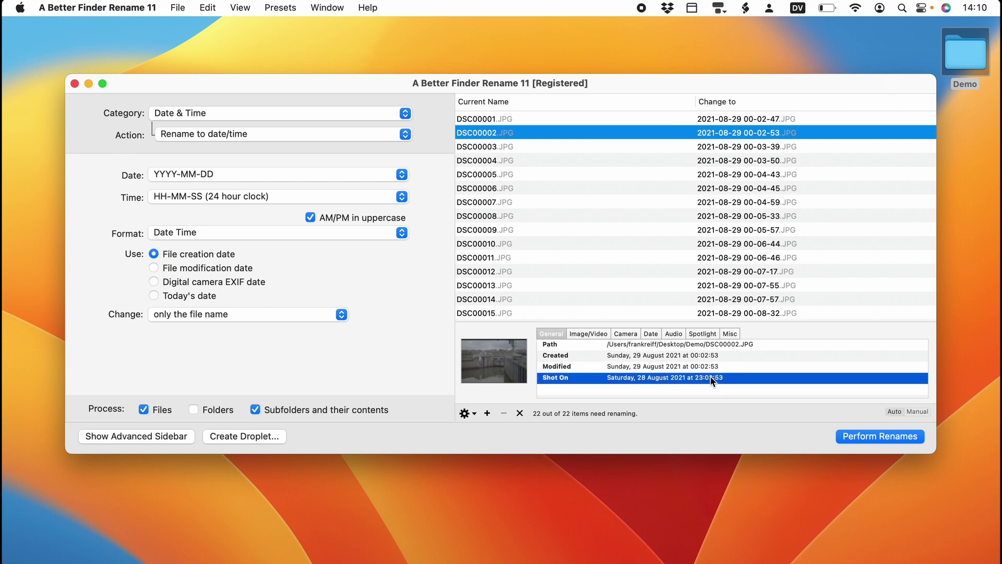
click(213, 281)
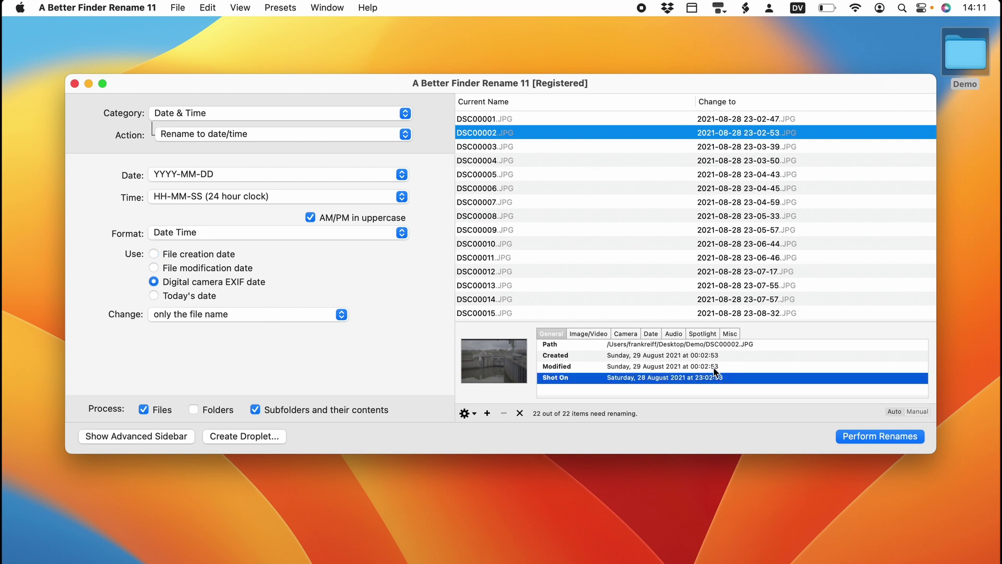
Step: Switch to Tags renaming with the <ImageWidth>x<ImageHeight> pattern, giving names like 7008x4672
click(204, 112)
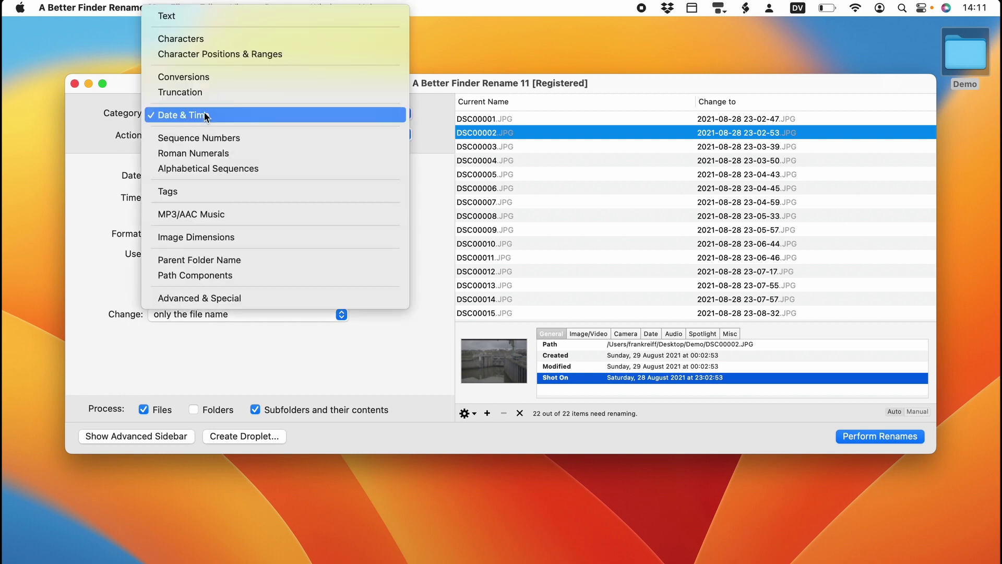
click(225, 192)
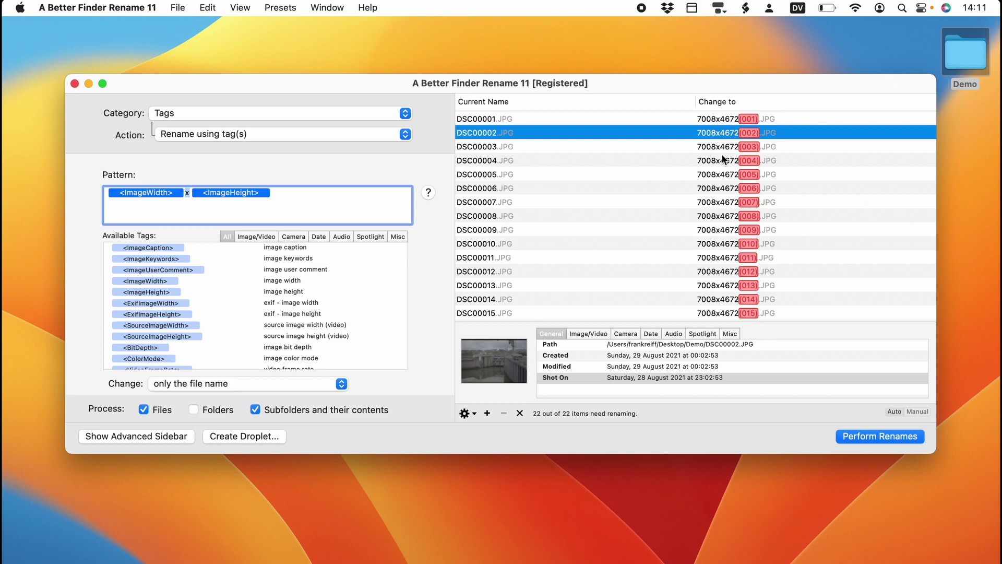
scroll(706, 209, down, 5)
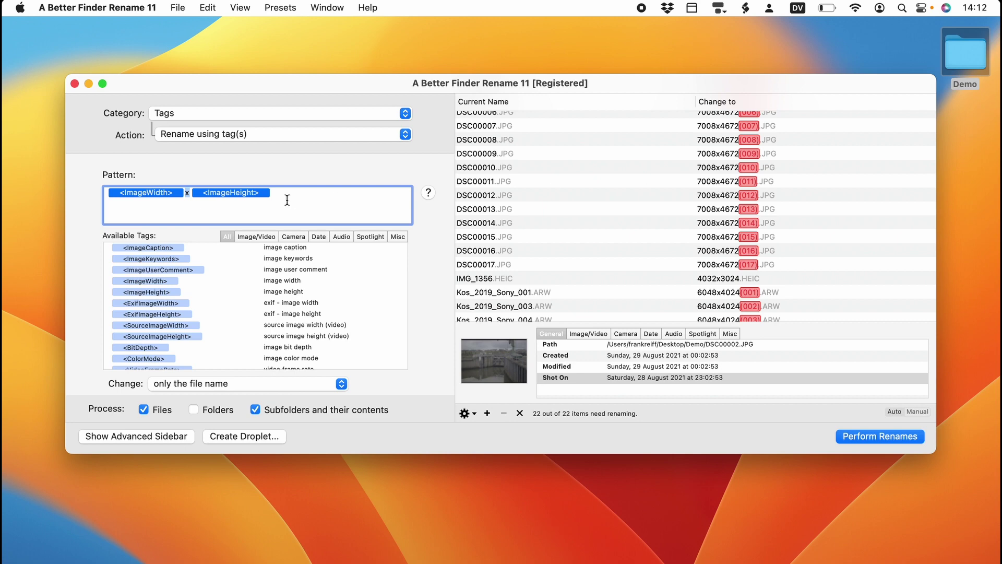
Step: Replace the pattern with the Camera tag <ShutterCount> and dismiss the missing-information warning
click(305, 197)
key(super+a)
key(BackSpace)
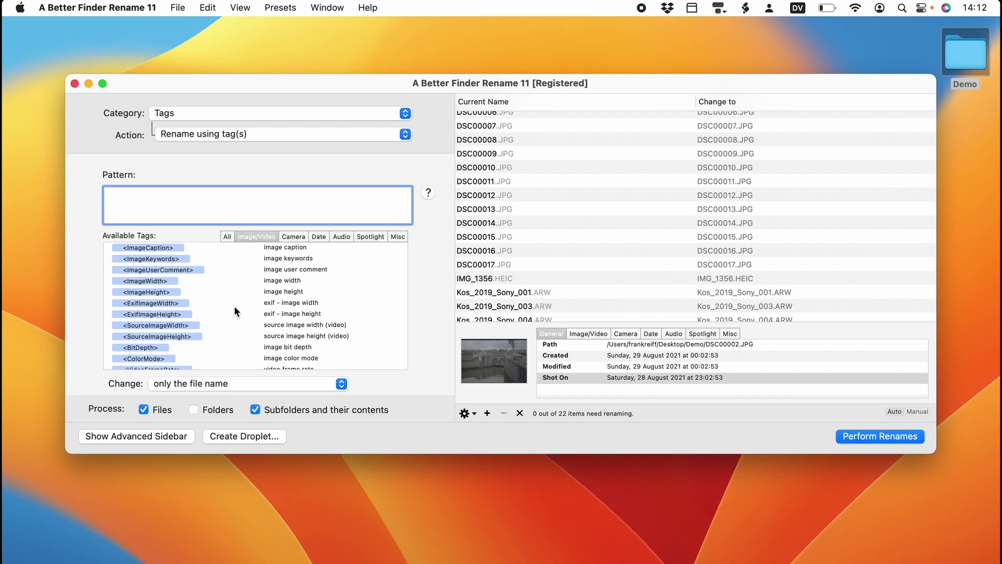
scroll(233, 309, down, 5)
click(294, 237)
scroll(209, 314, down, 2)
drag(147, 363, 225, 199)
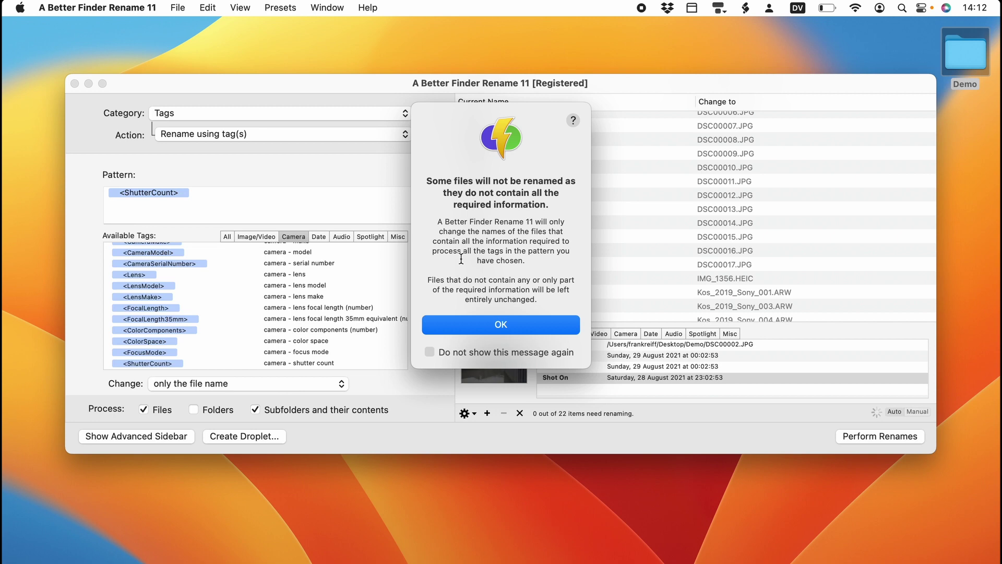
click(528, 325)
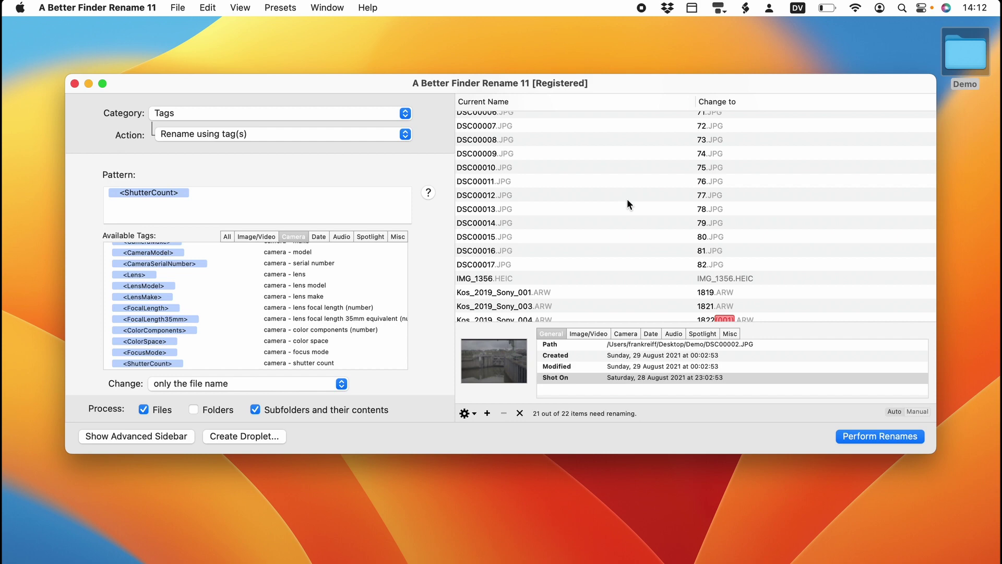
scroll(627, 198, up, 3)
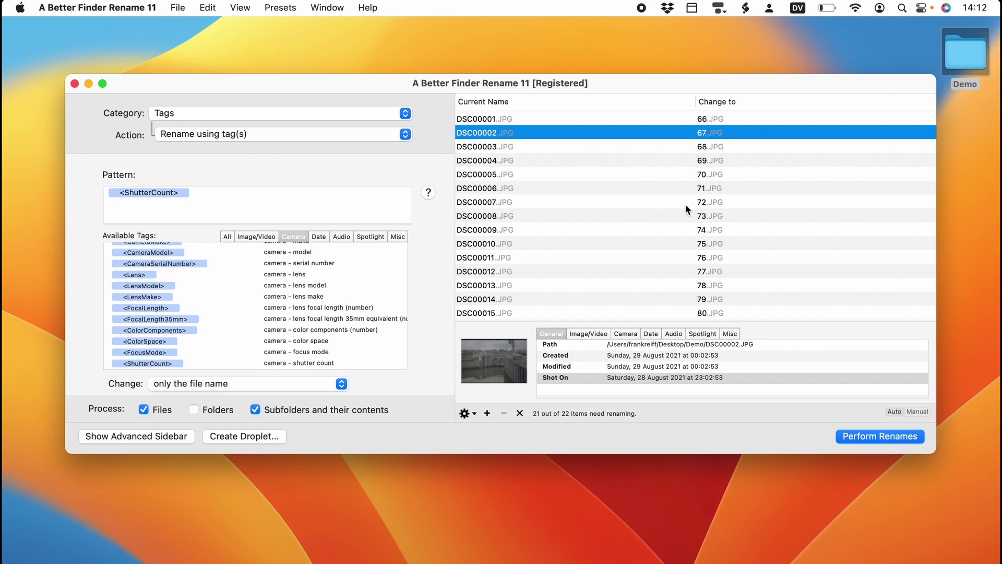
Step: Select Kos_2019_Sony_001.ARW and show its Image/Video metadata, including the 6048 × 4024 size
scroll(685, 205, down, 4)
click(682, 259)
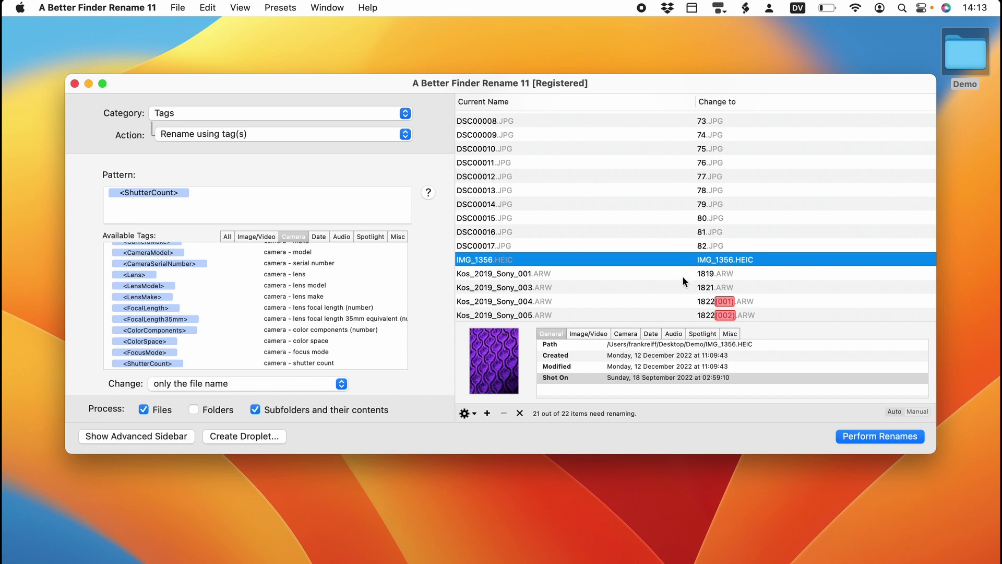
click(682, 274)
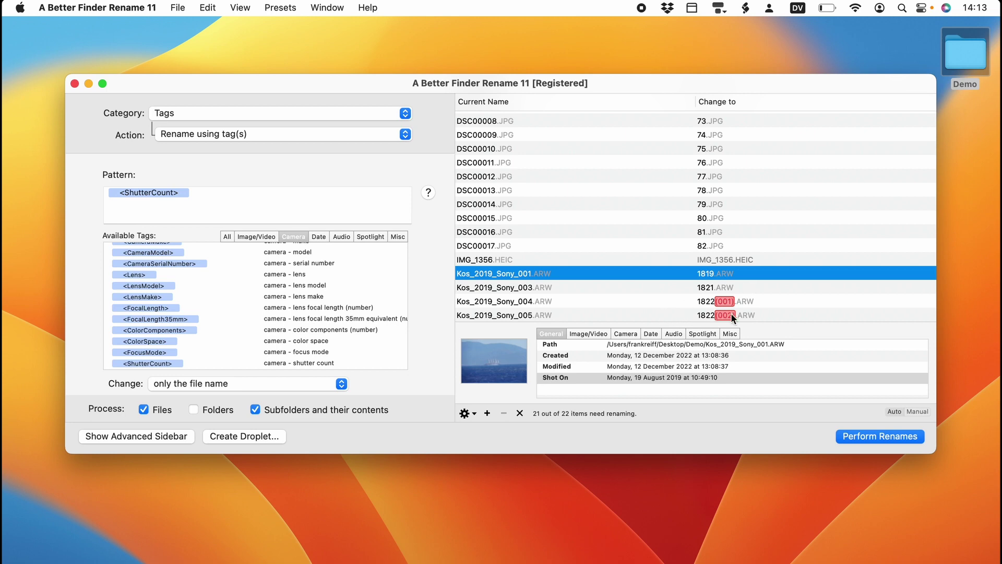
click(595, 334)
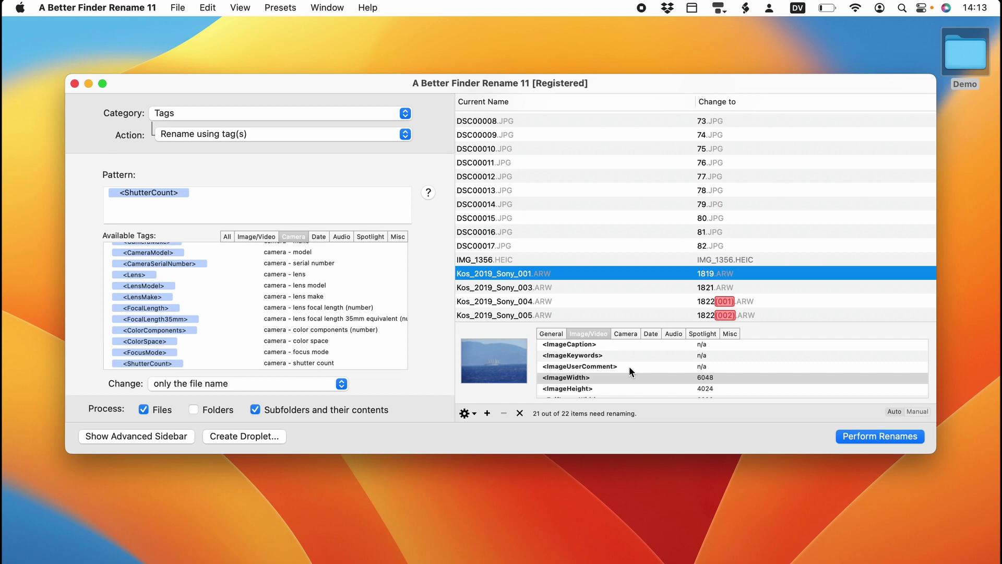
Step: Scroll the Kos ARW's Image/Video tags, checking ExifImageWidth, ColorMode and IPTCCity
scroll(629, 365, down, 2)
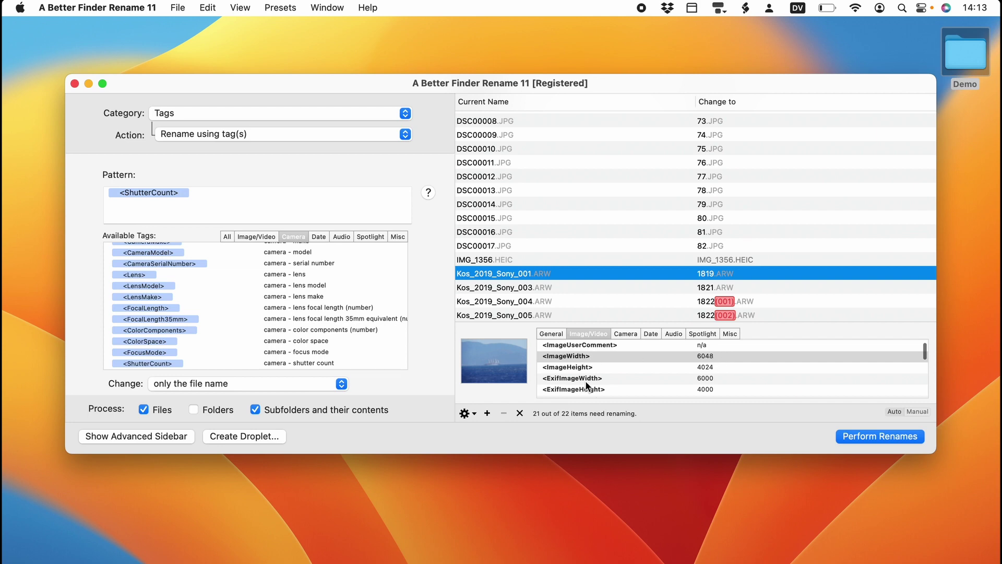
scroll(587, 384, down, 2)
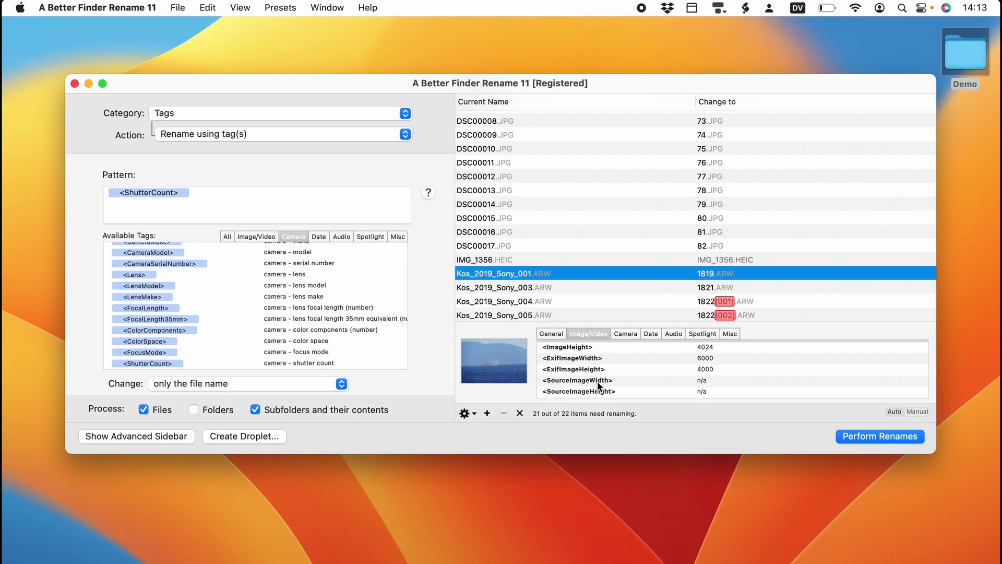
scroll(600, 386, up, 3)
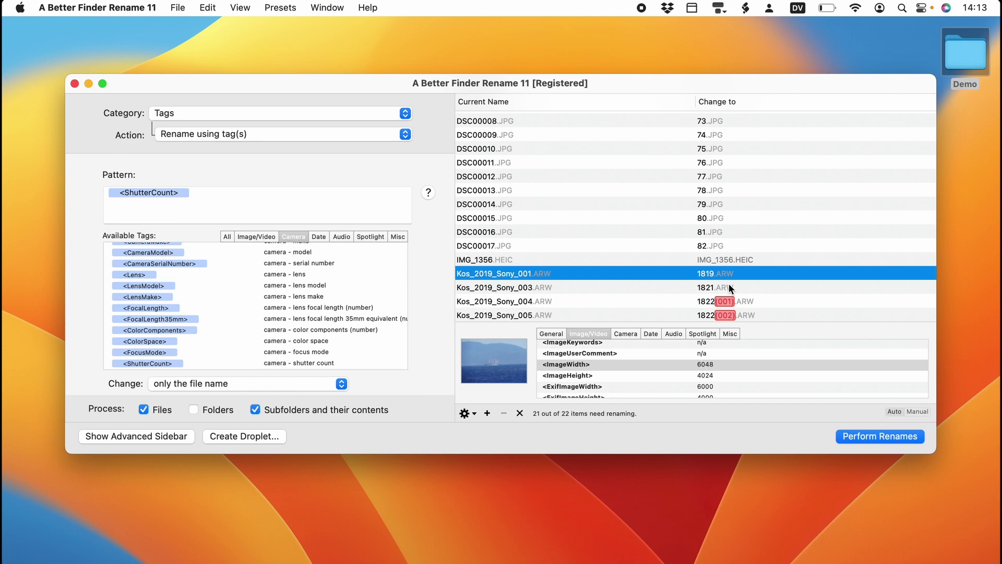
click(730, 387)
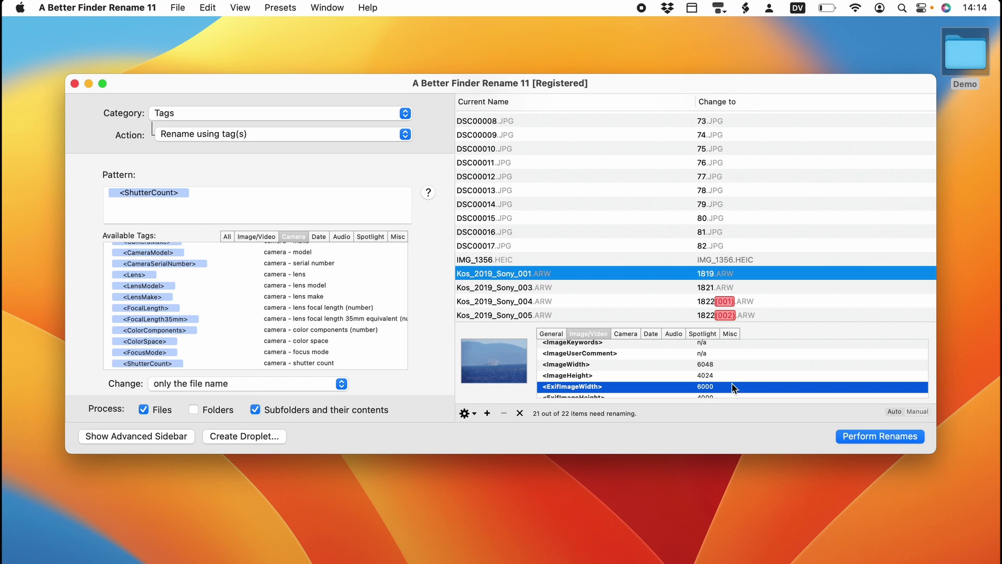
scroll(709, 393, down, 2)
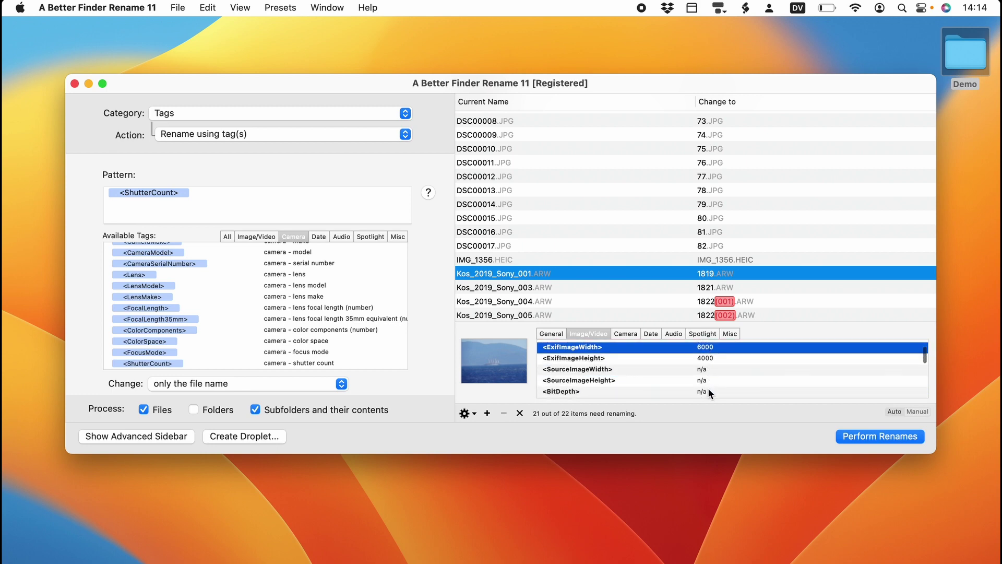
scroll(709, 392, down, 3)
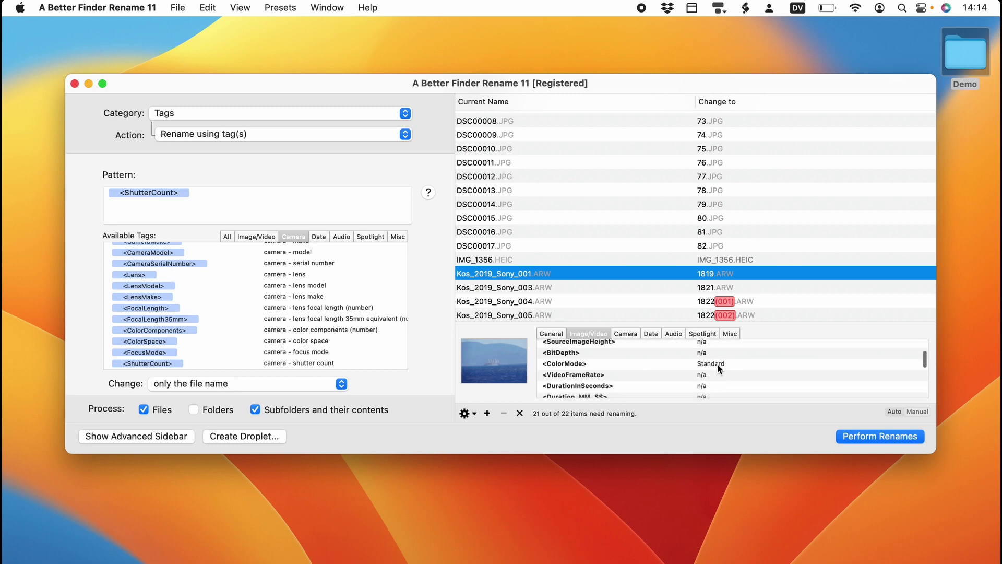
click(717, 363)
scroll(732, 380, down, 3)
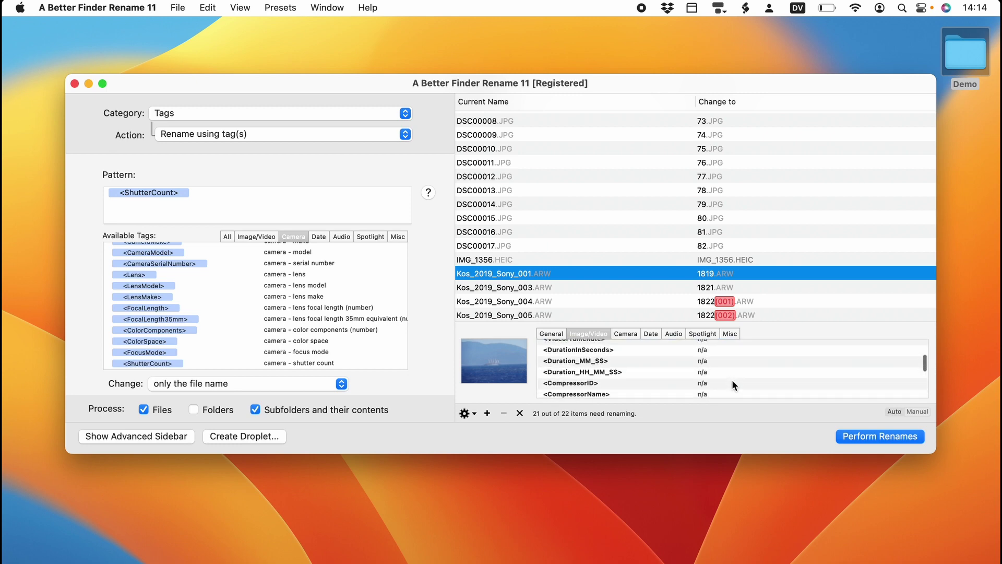
scroll(732, 381, down, 4)
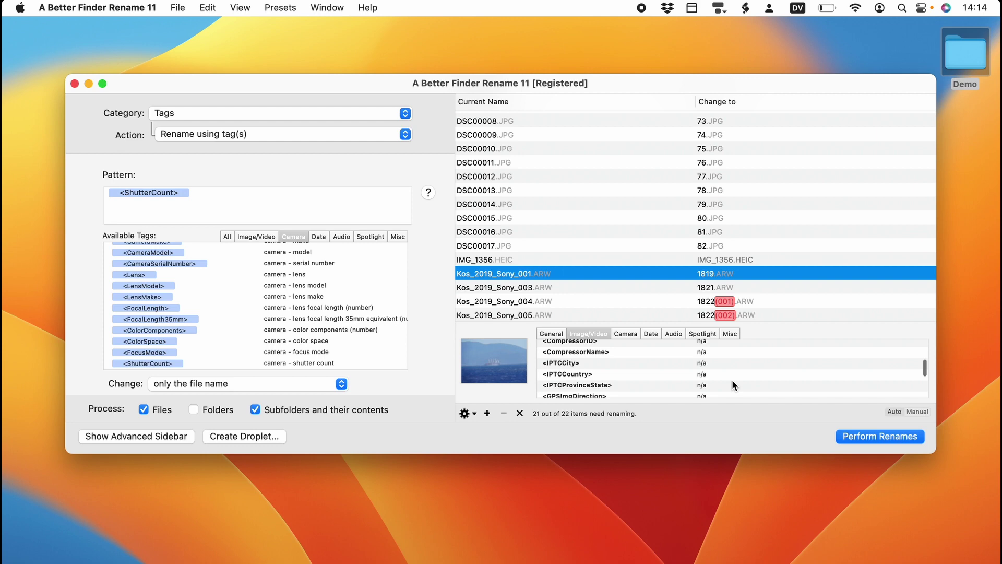
click(715, 355)
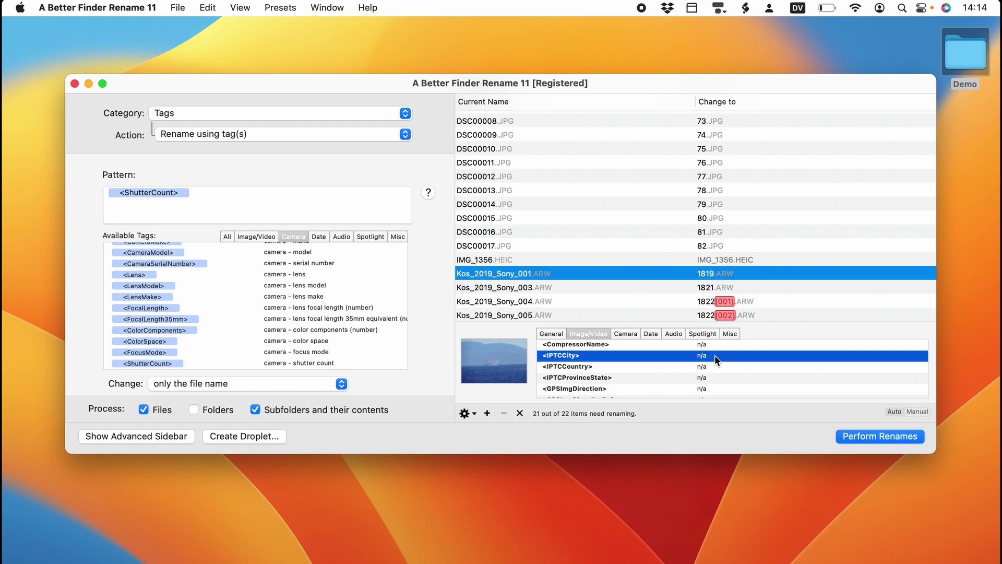
scroll(715, 355, down, 5)
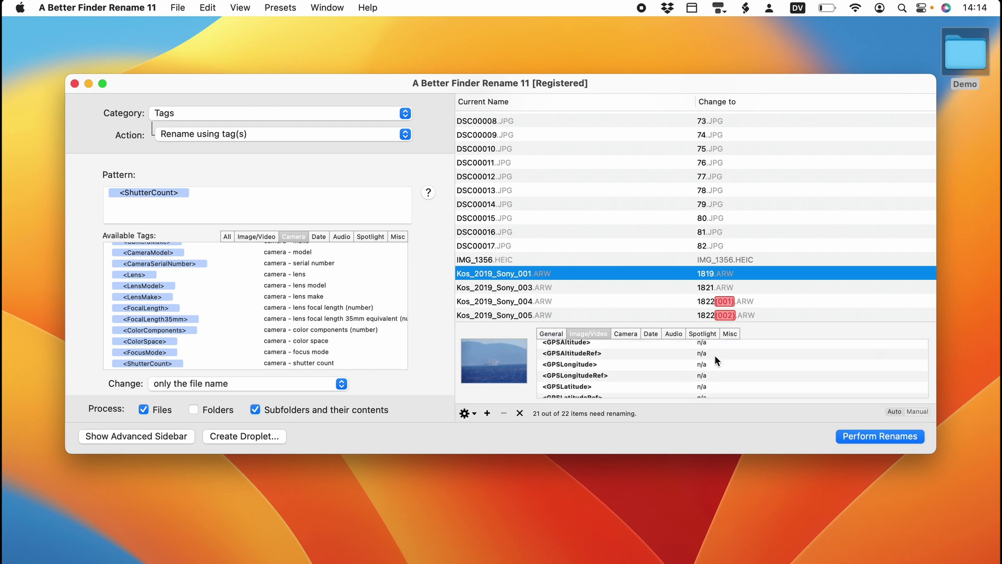
scroll(715, 355, down, 5)
scroll(715, 355, down, 3)
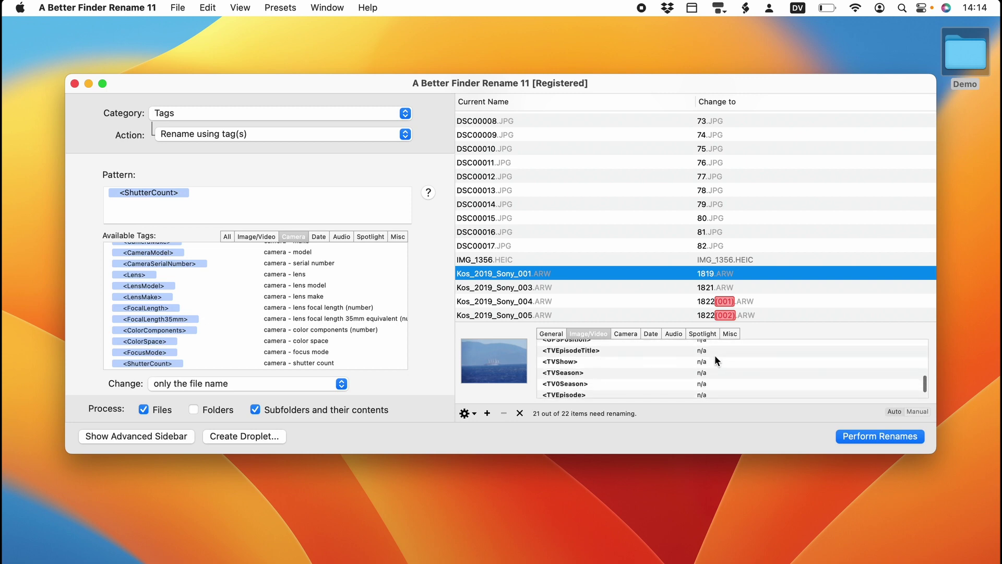
Step: Select DSC00016.JPG and scroll its Image/Video tags, including ColorMode
click(635, 237)
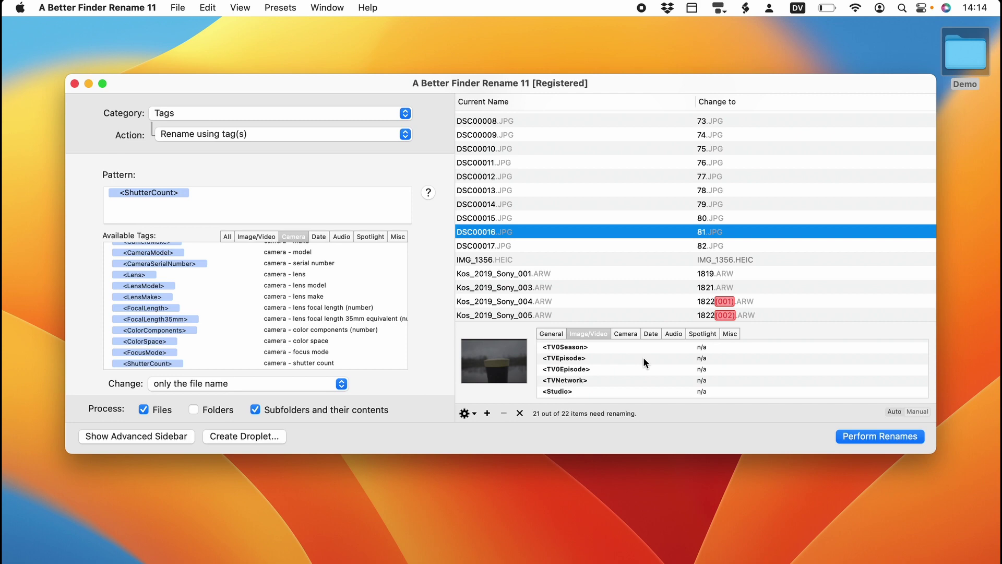
scroll(651, 371, up, 10)
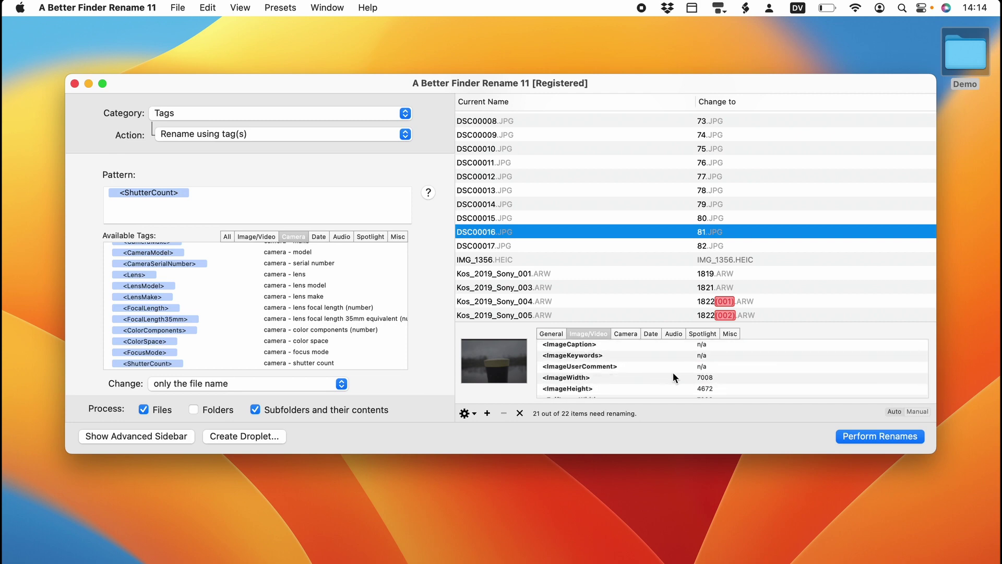
scroll(725, 374, down, 5)
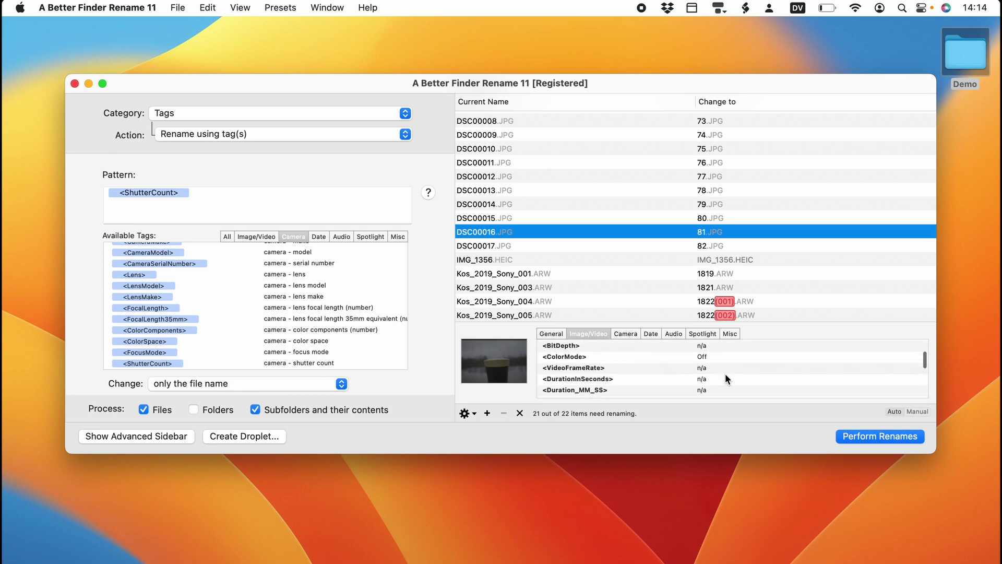
click(727, 355)
scroll(743, 369, down, 10)
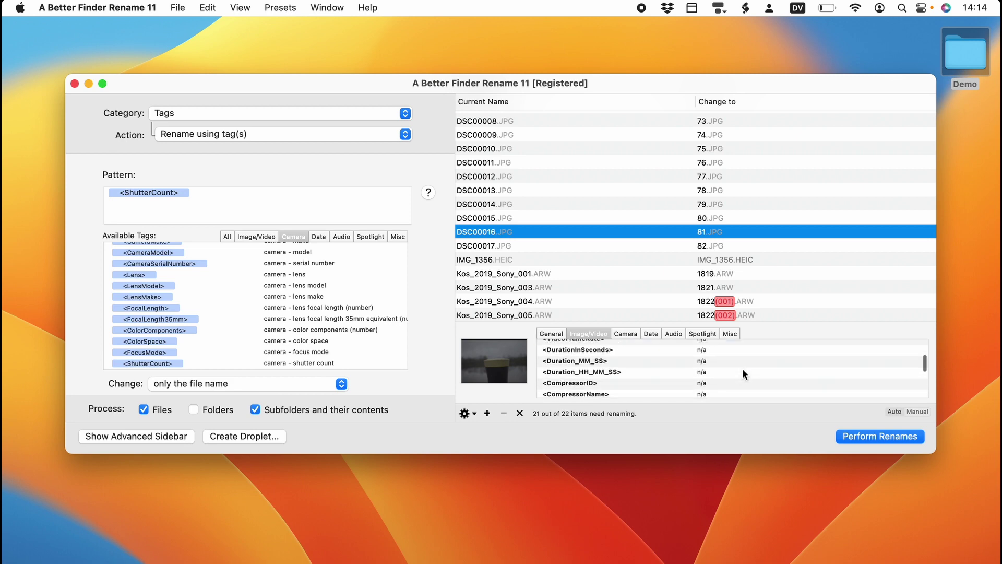
scroll(742, 368, down, 10)
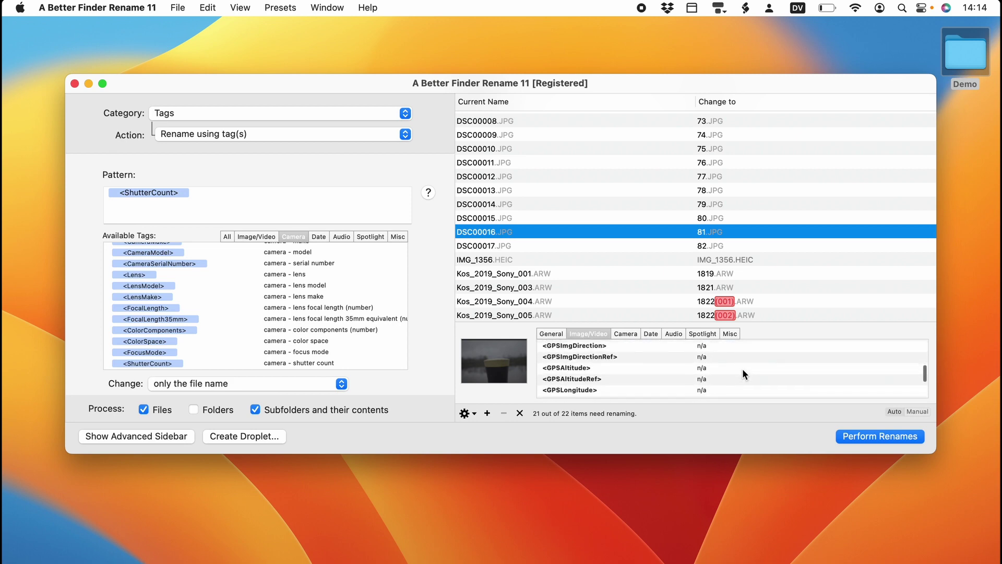
scroll(742, 369, down, 2)
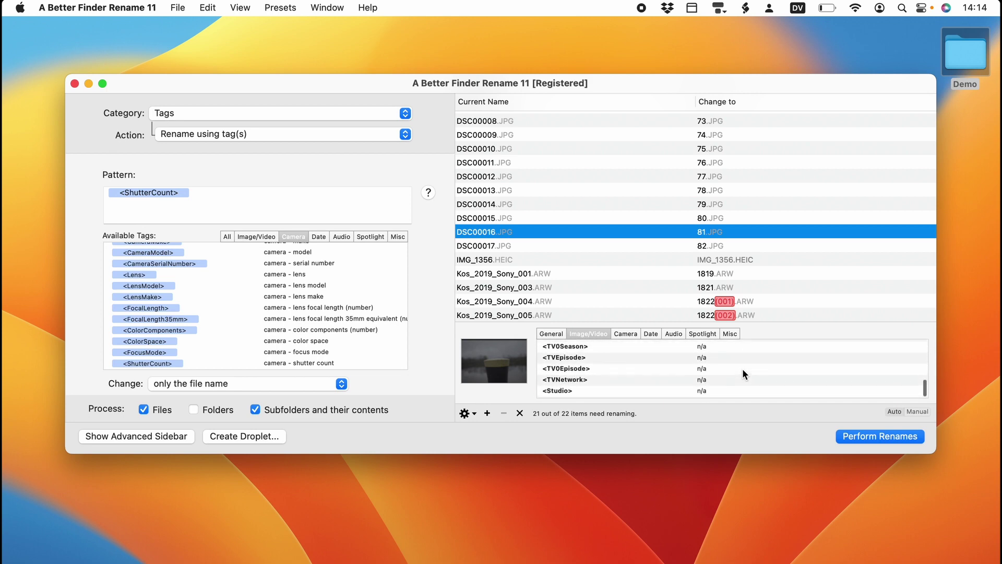
Step: Step through DSC00016.JPG's Camera tags from Aperture to LensModel FE 50mm F1.2 GM and FocalLength 50
click(623, 334)
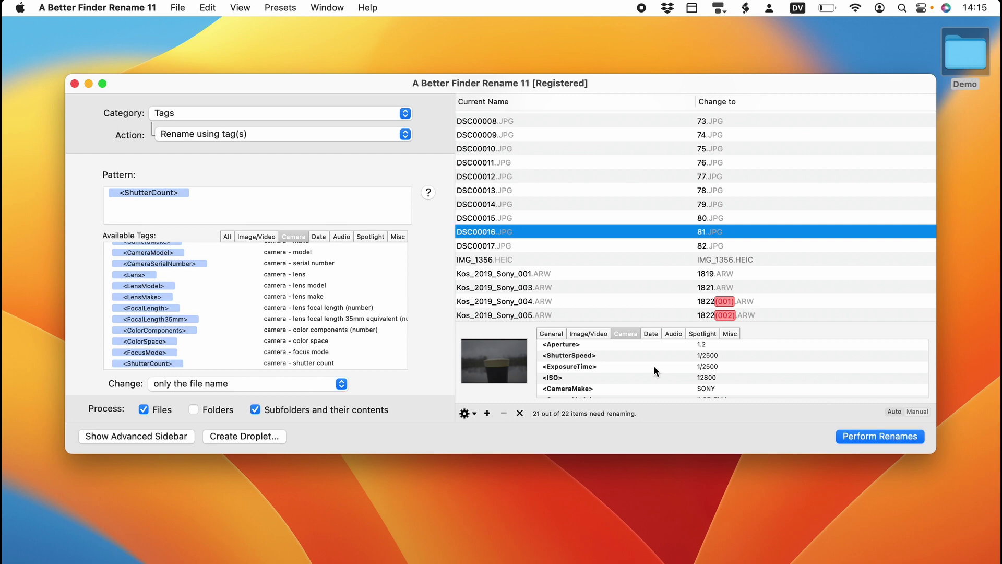
click(683, 346)
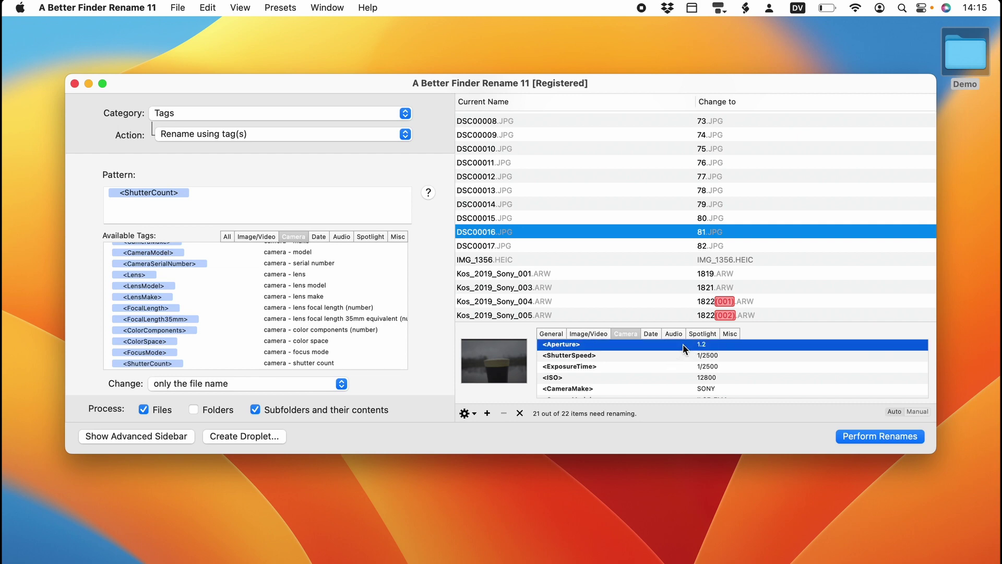
key(Down)
key(Down)
key(Down)
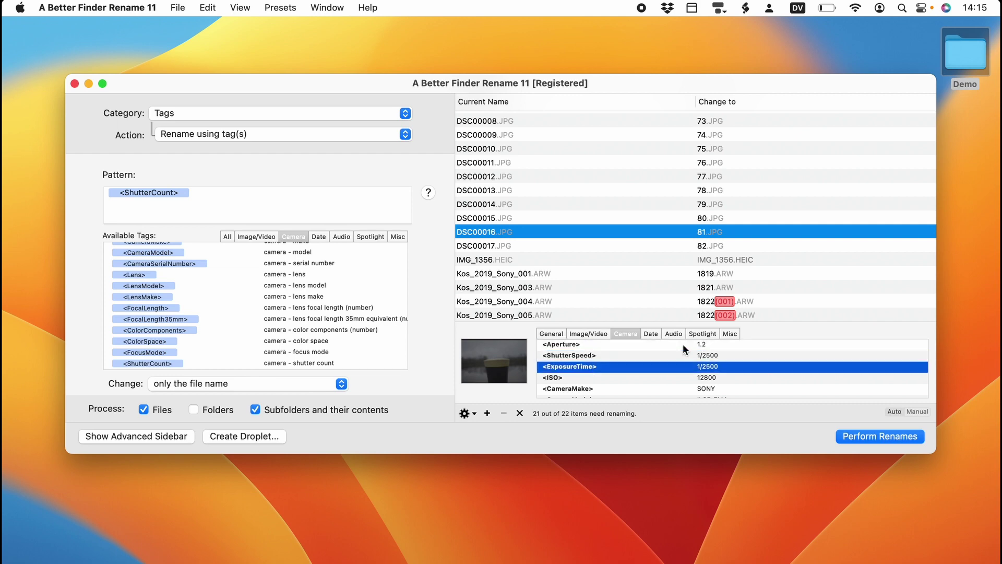
key(Down)
key(Down)
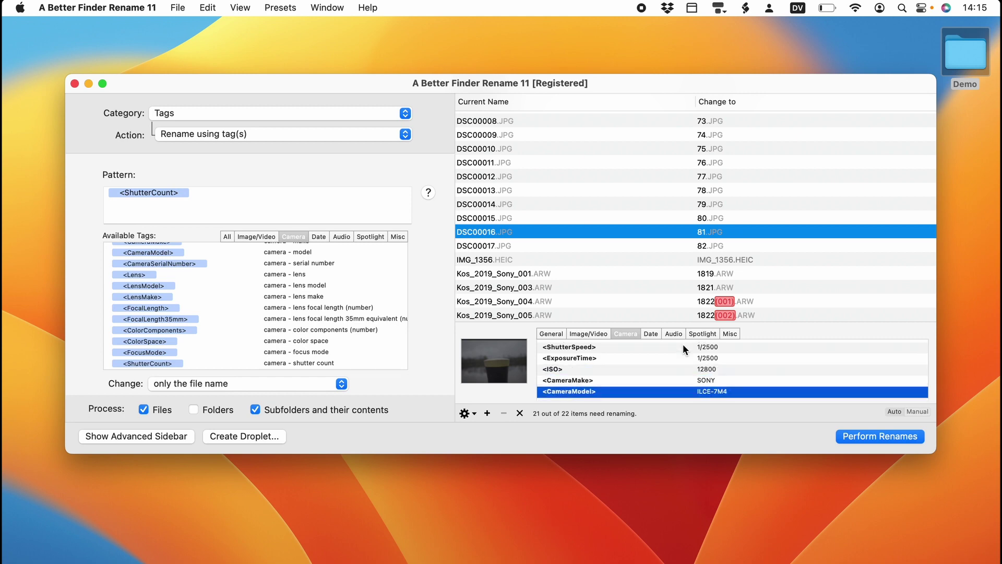
key(Down)
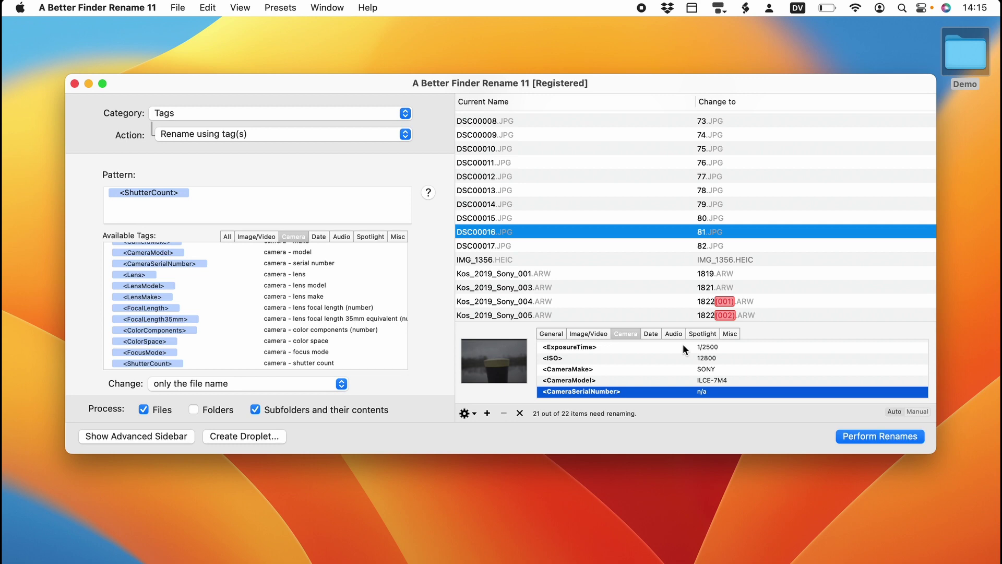
key(Down)
key(Down)
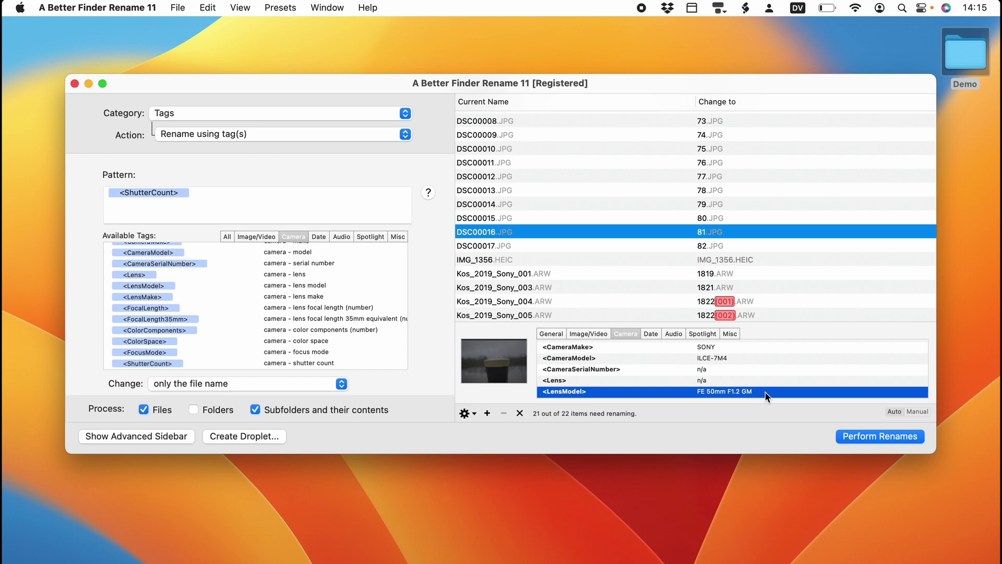
key(Down)
key(Down)
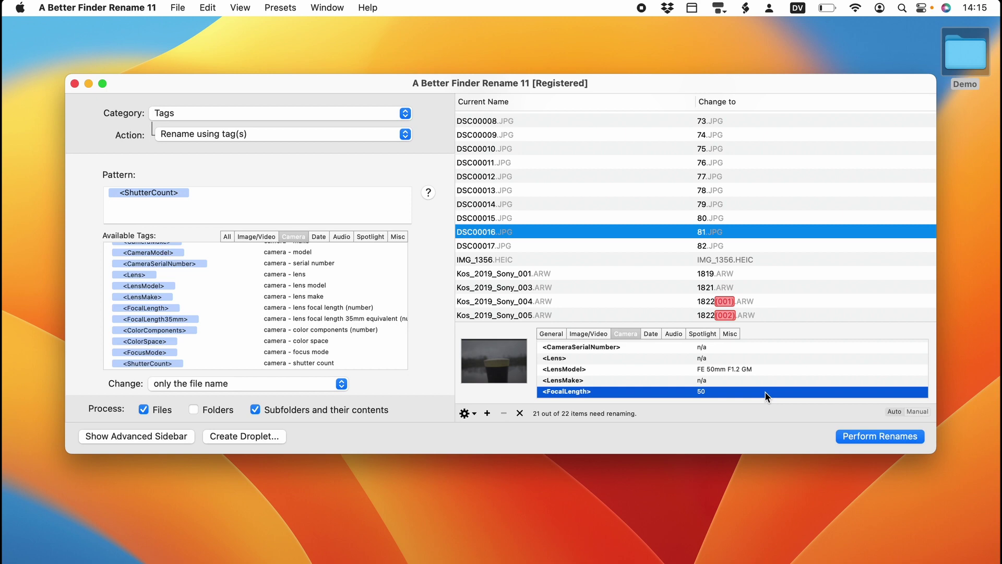
key(Down)
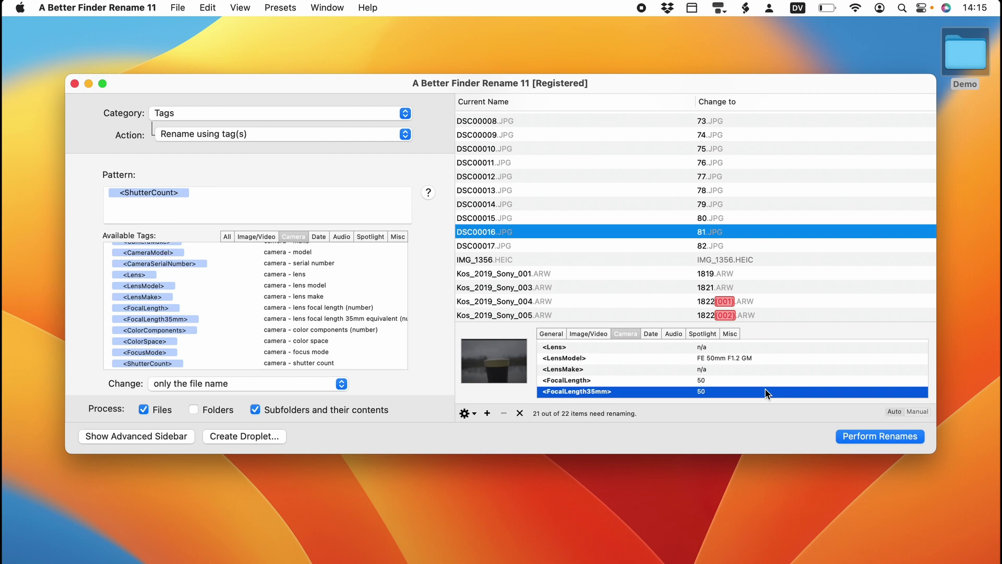
Step: Select IMG_1356.HEIC and step from FocalLength35mm down to ShutterCount, which reads n/a
click(654, 266)
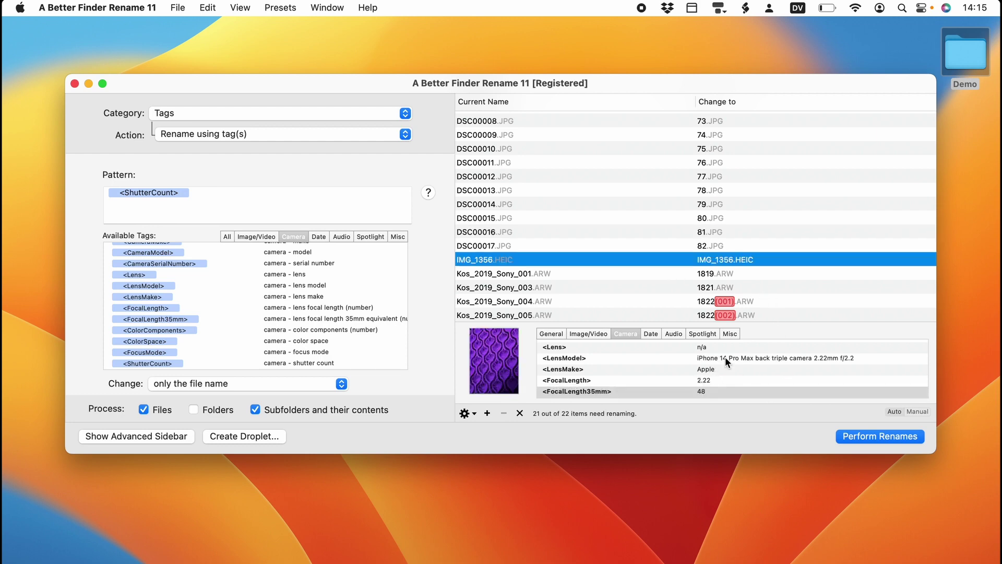
click(715, 394)
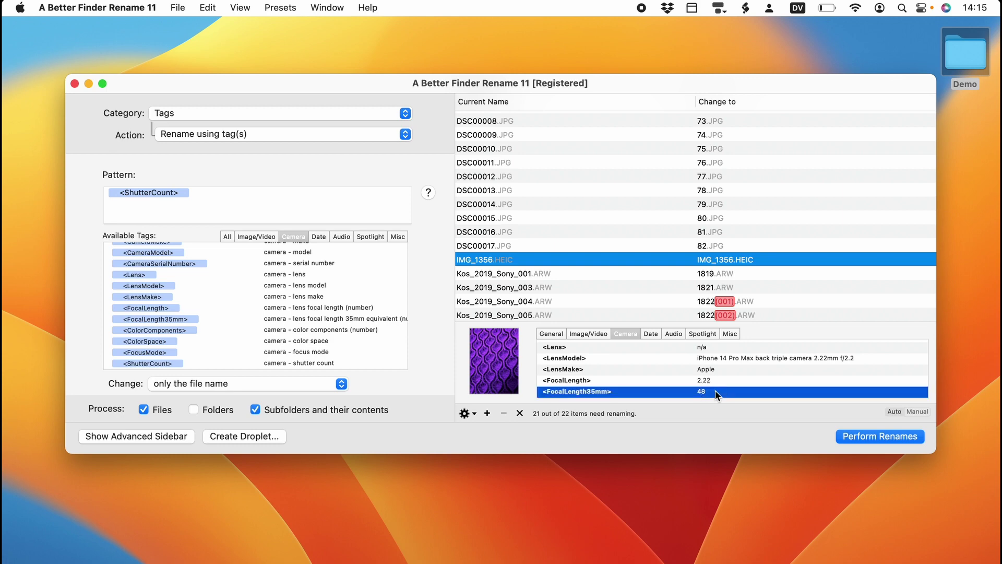
key(Down)
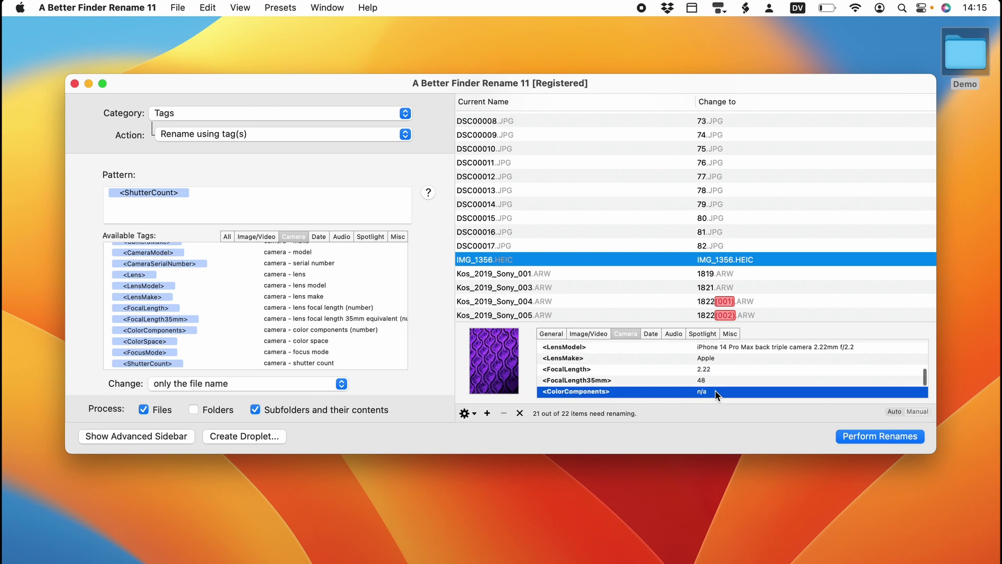
key(Down)
key(Down)
key(Down)
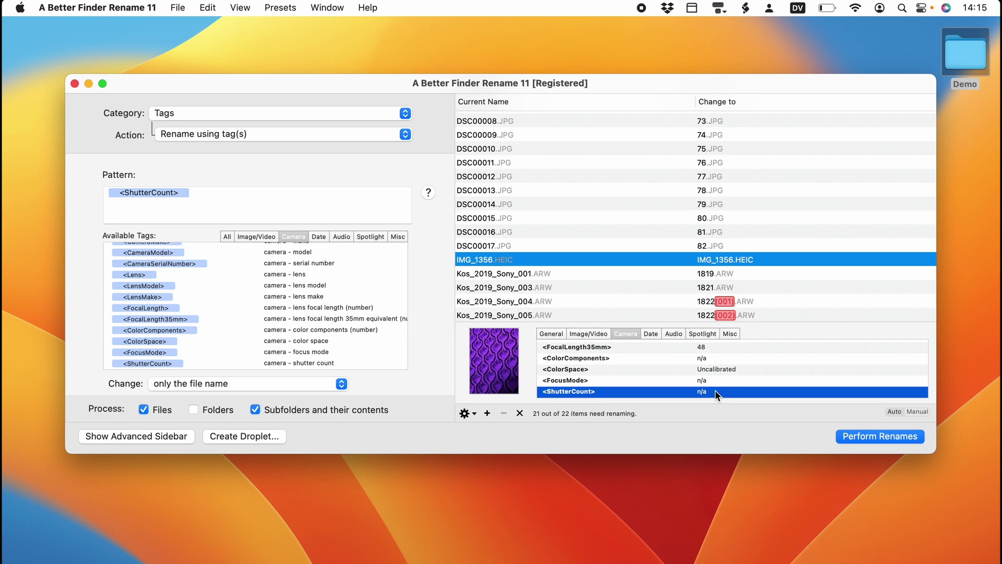
Step: Set Action to Add tag(s) to end with pattern _<ImageWidth>x<ImageHeight>, e.g. DSC00008_7008x4672
click(353, 133)
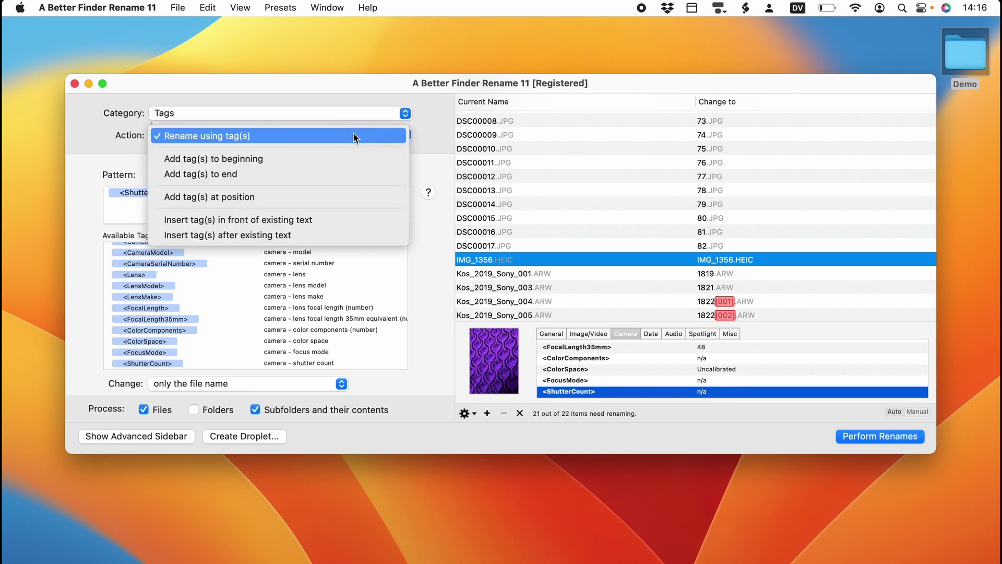
click(357, 171)
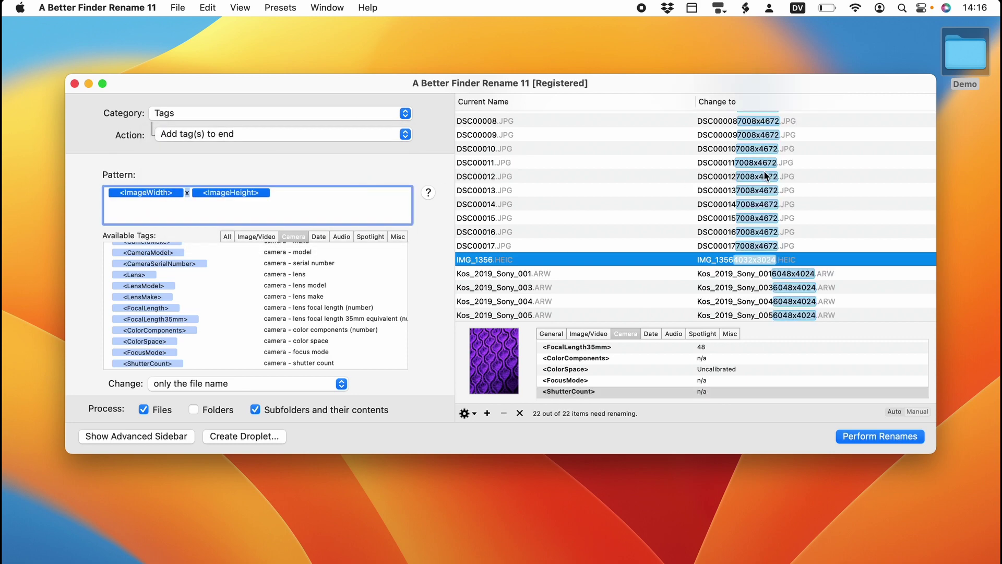
click(360, 194)
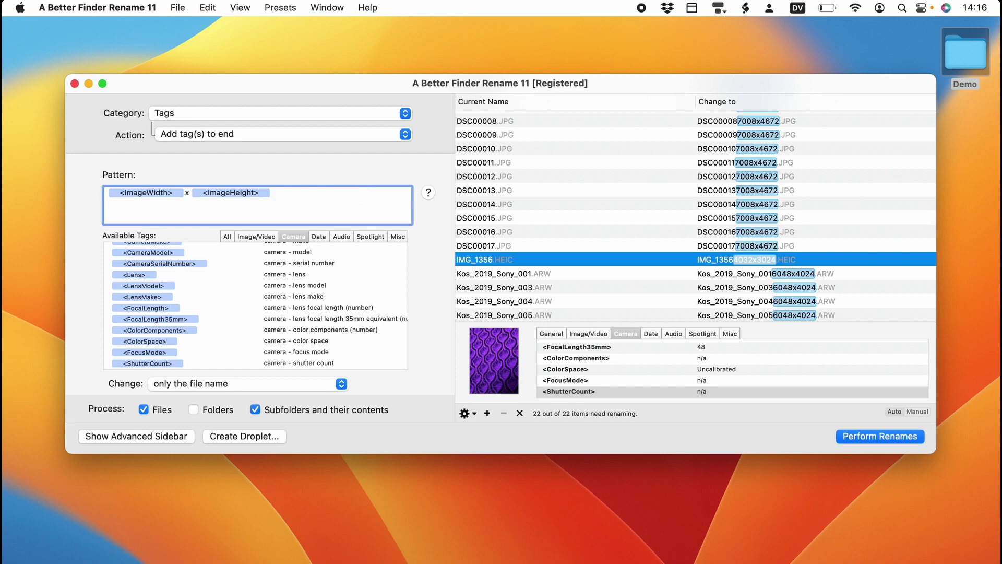
text(_)
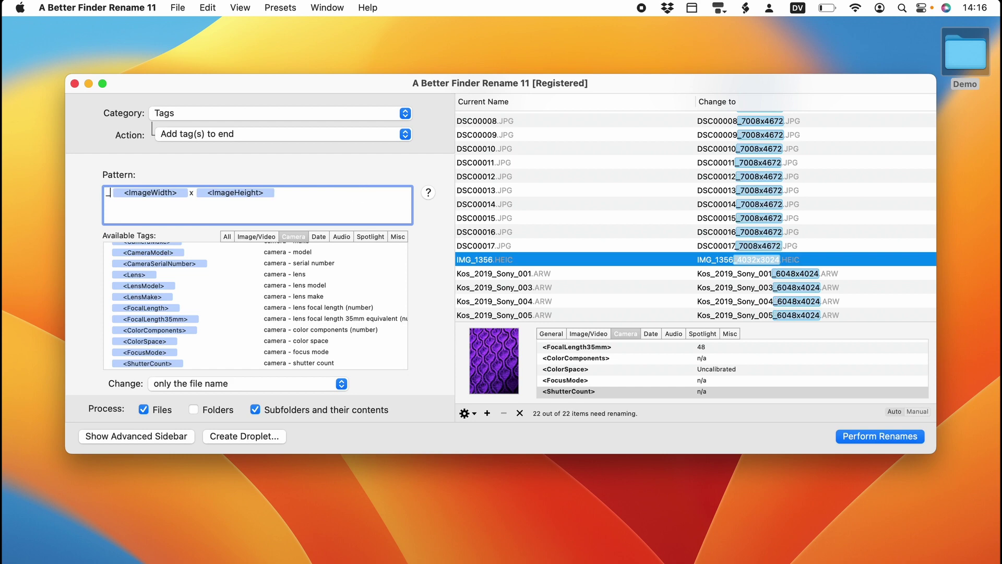
click(319, 237)
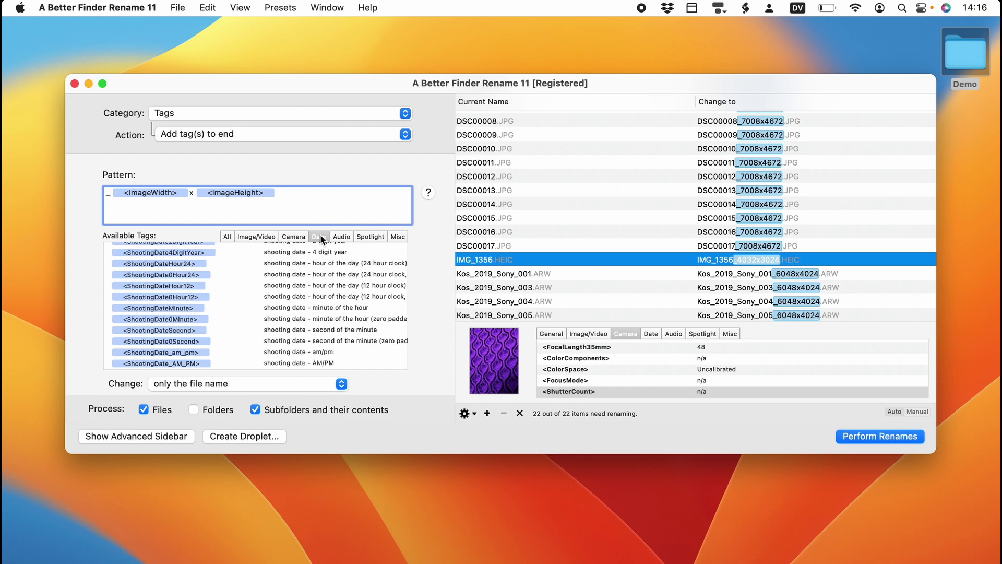
scroll(315, 269, up, 3)
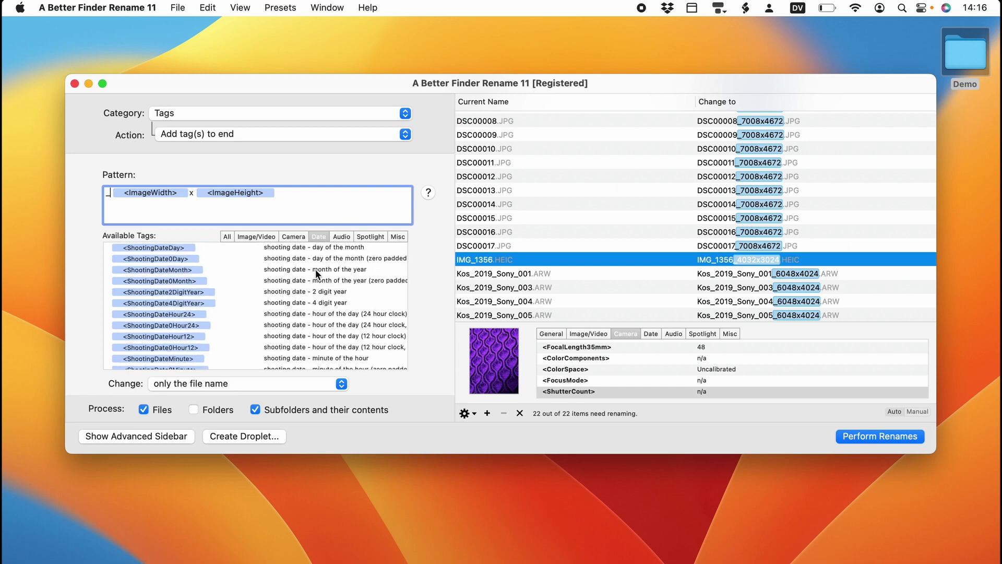
Step: Replace the dimensions pattern with shooting year and month tags separated by underscores
key(super+a)
key(BackSpace)
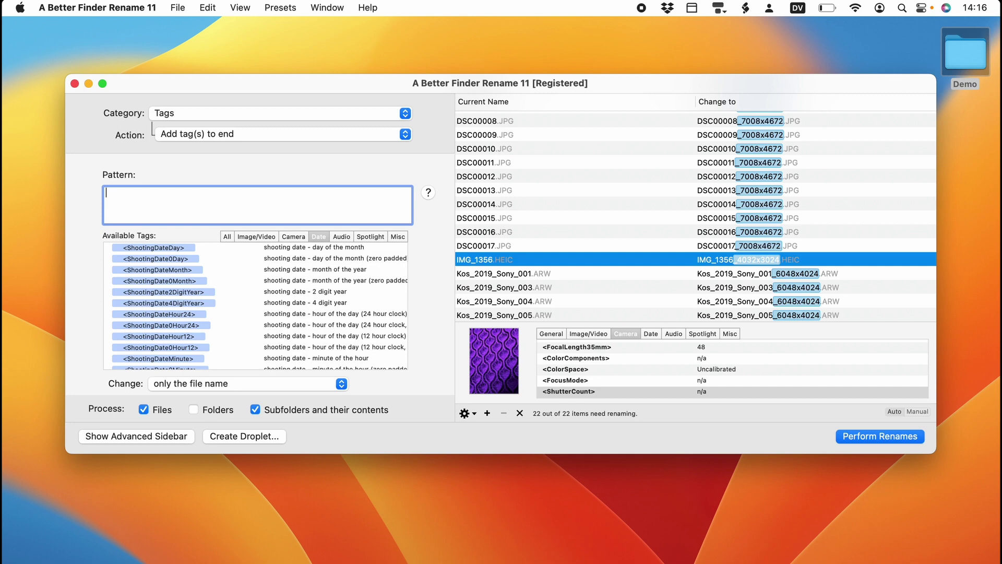
drag(282, 134, 224, 197)
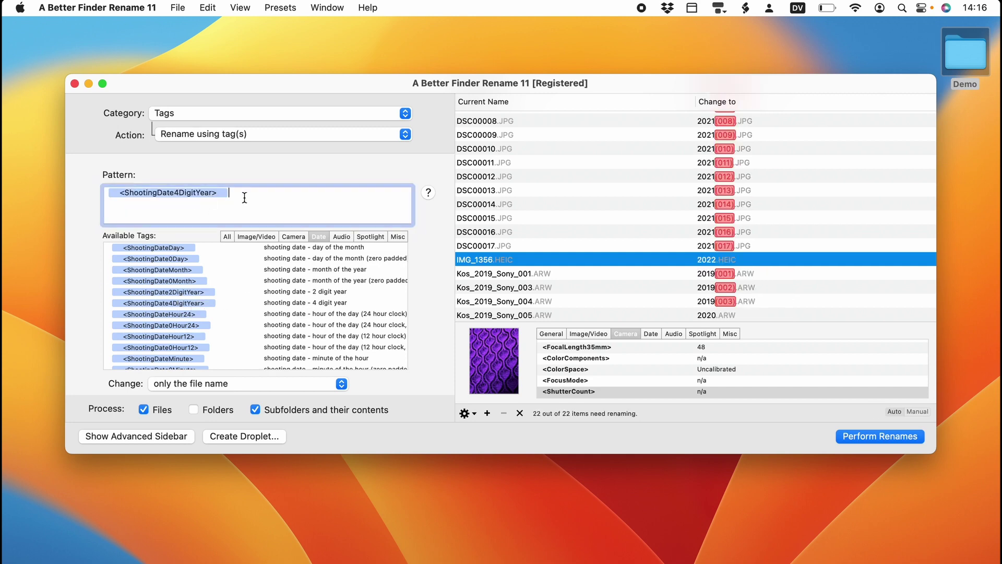
text(_)
drag(187, 282, 310, 195)
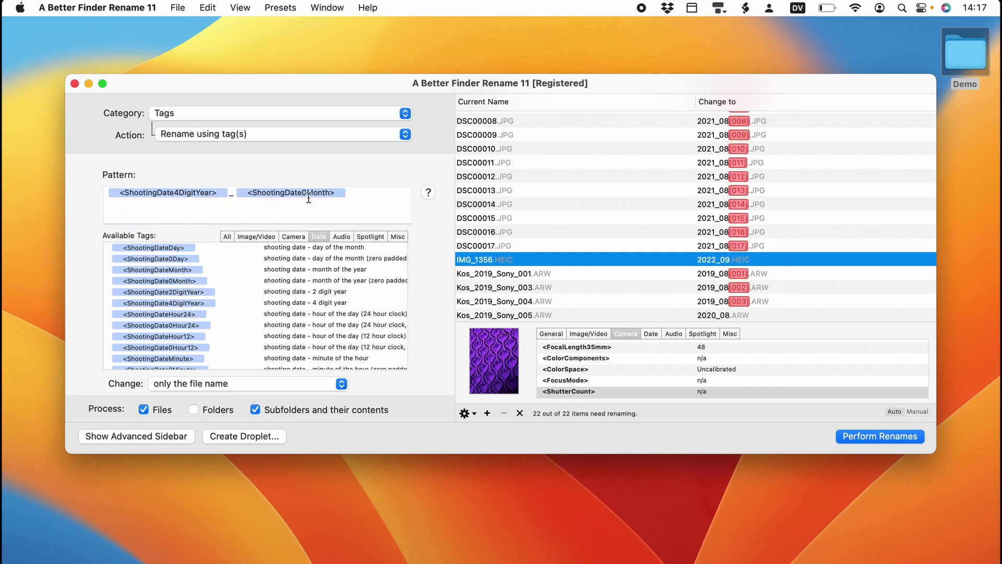
text(_)
drag(159, 281, 173, 203)
text(_<ShootingDate0Month>_)
Step: Add the 24-hour shooting hour, minute and millisecond tags, each separated by an underscore
drag(189, 325, 285, 209)
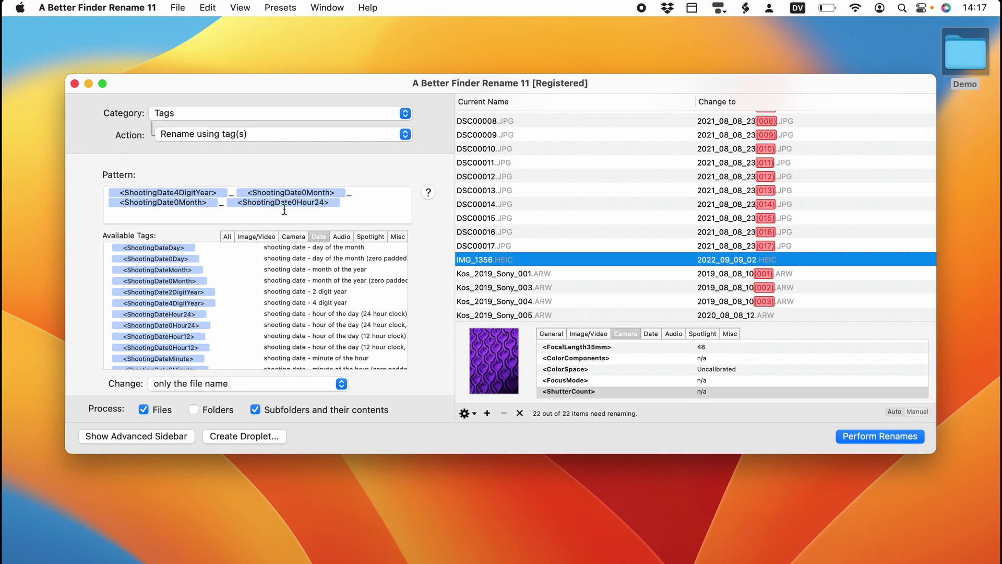
scroll(186, 314, down, 1)
text(_)
drag(186, 346, 281, 216)
text(_<ShootingDate0Minute>_)
scroll(185, 313, down, 1)
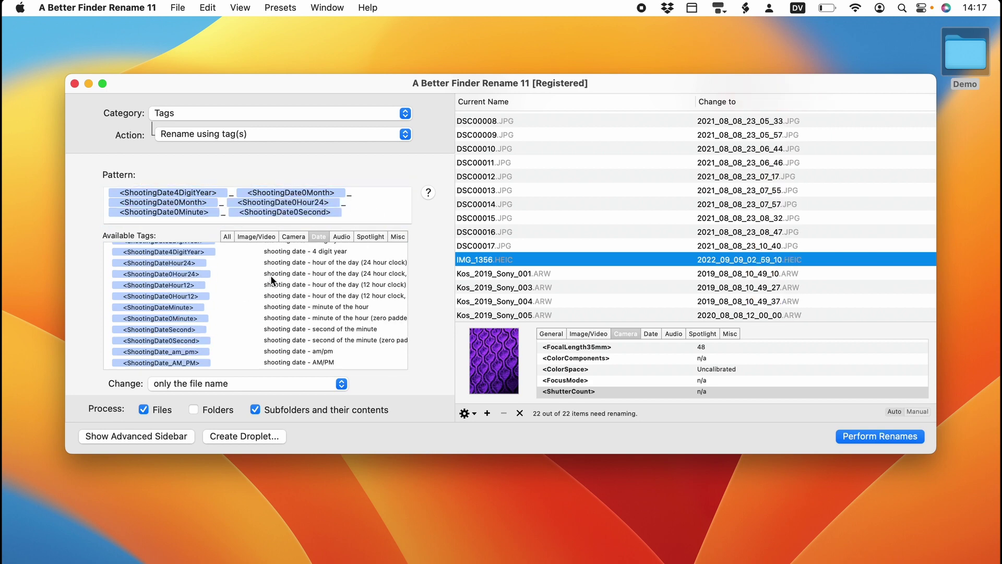
scroll(271, 274, down, 5)
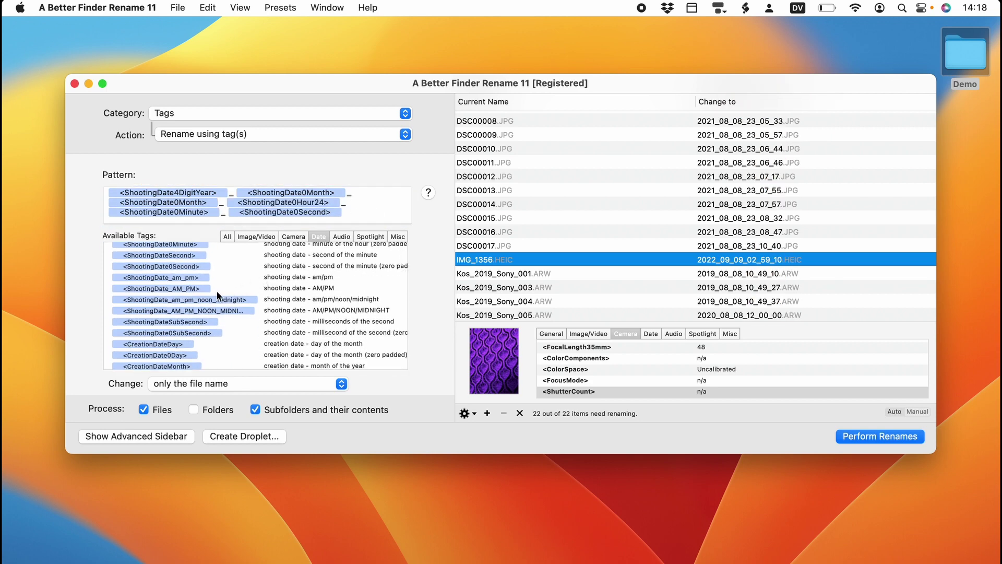
drag(194, 334, 374, 216)
click(374, 216)
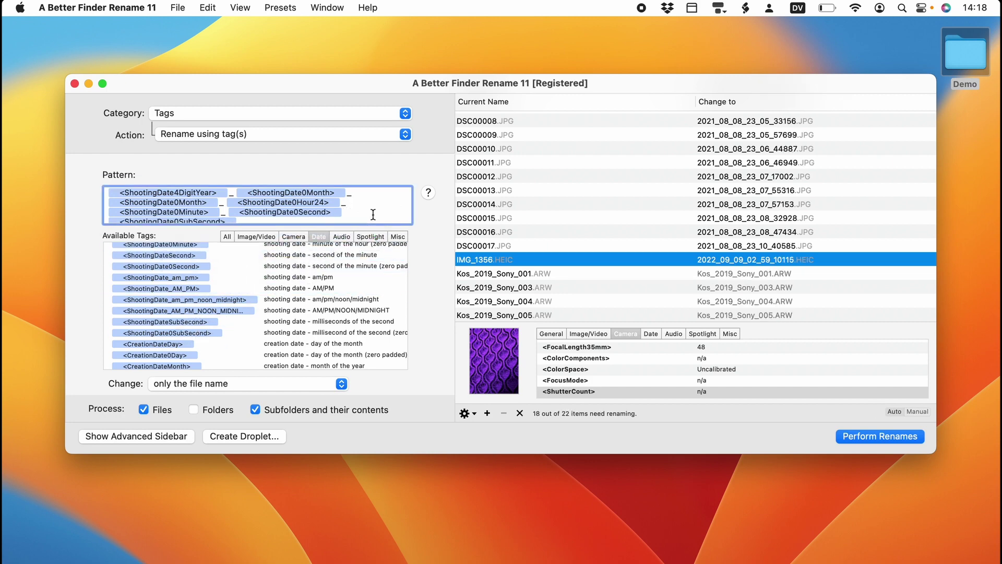
text(_)
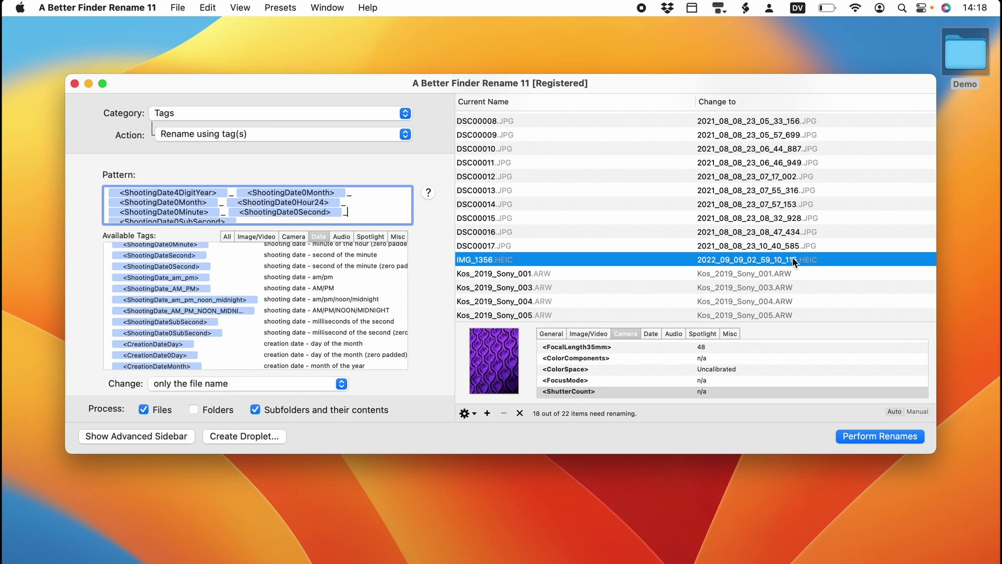
scroll(789, 198, up, 1)
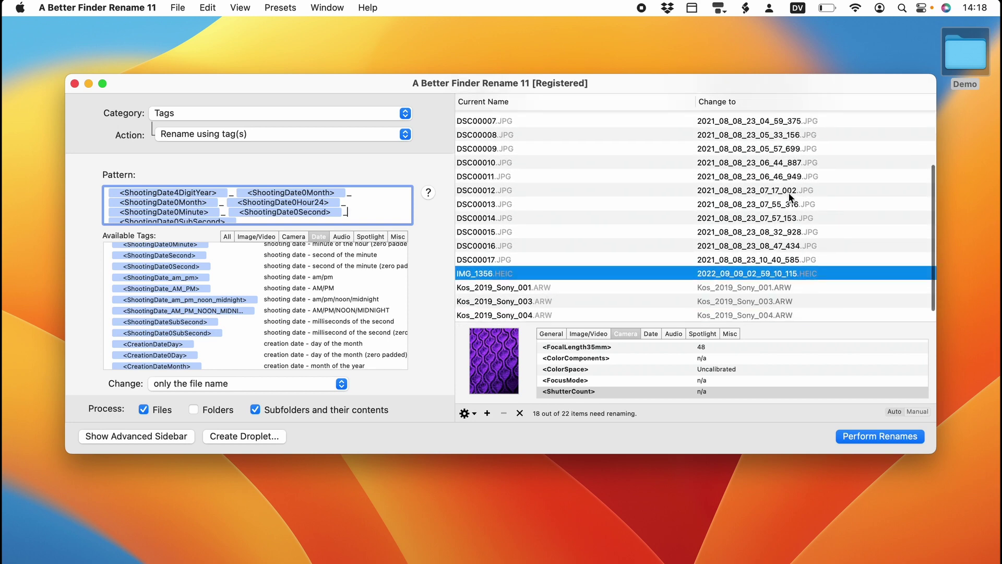
scroll(789, 219, down, 1)
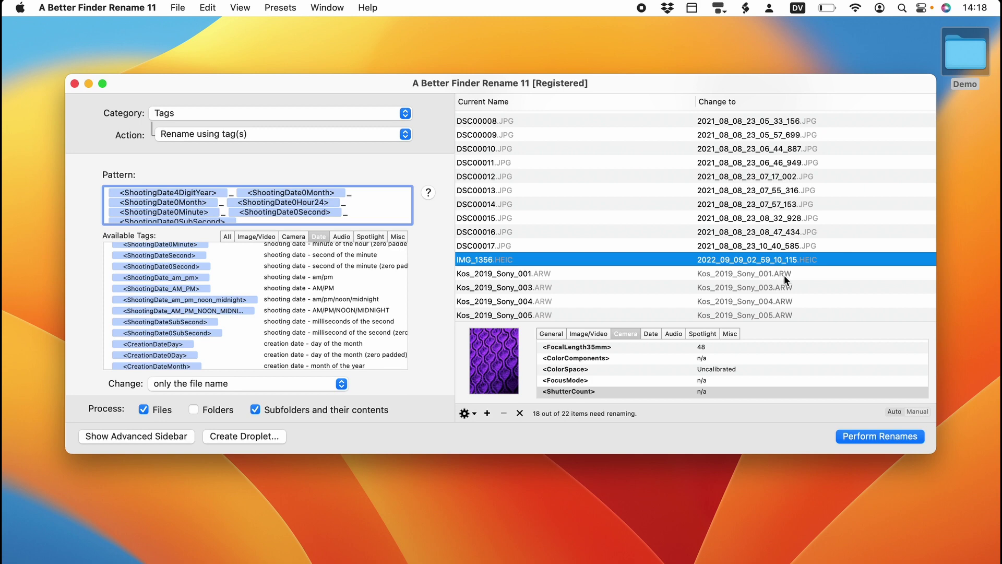
scroll(784, 275, up, 4)
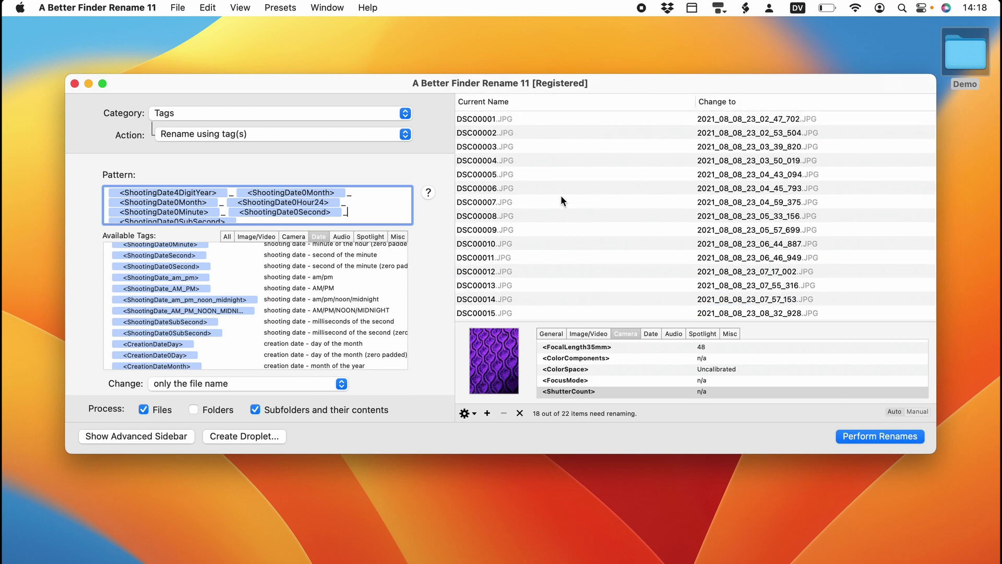
Step: Replace the date pattern with the camera model and lens model tags joined by '+'
triple_click(386, 214)
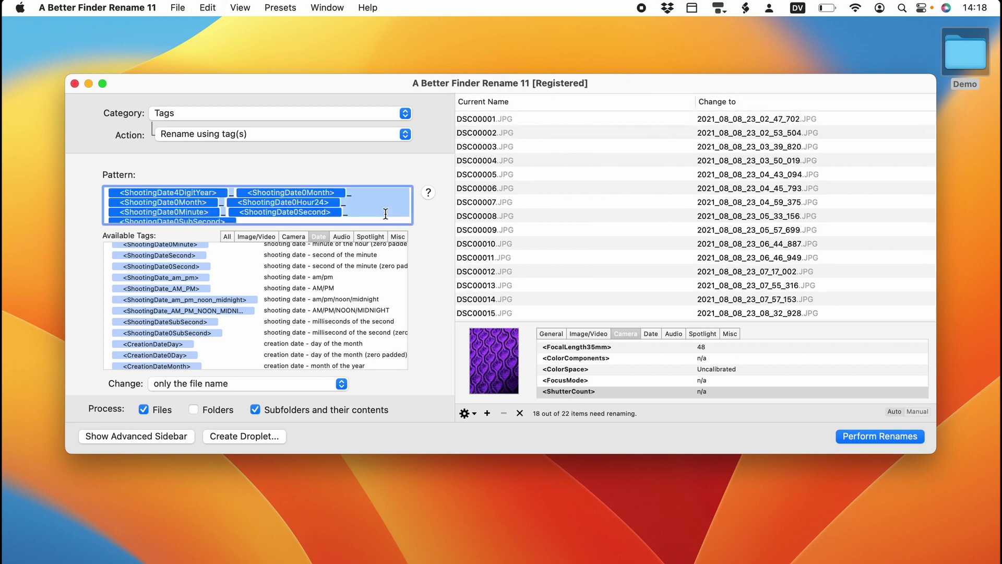
key(BackSpace)
click(294, 236)
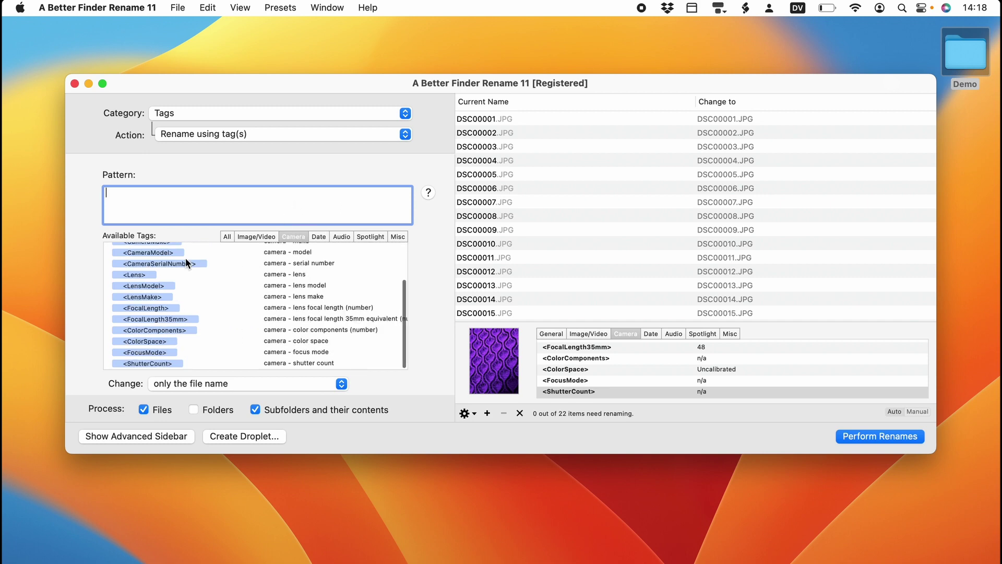
drag(166, 253, 194, 194)
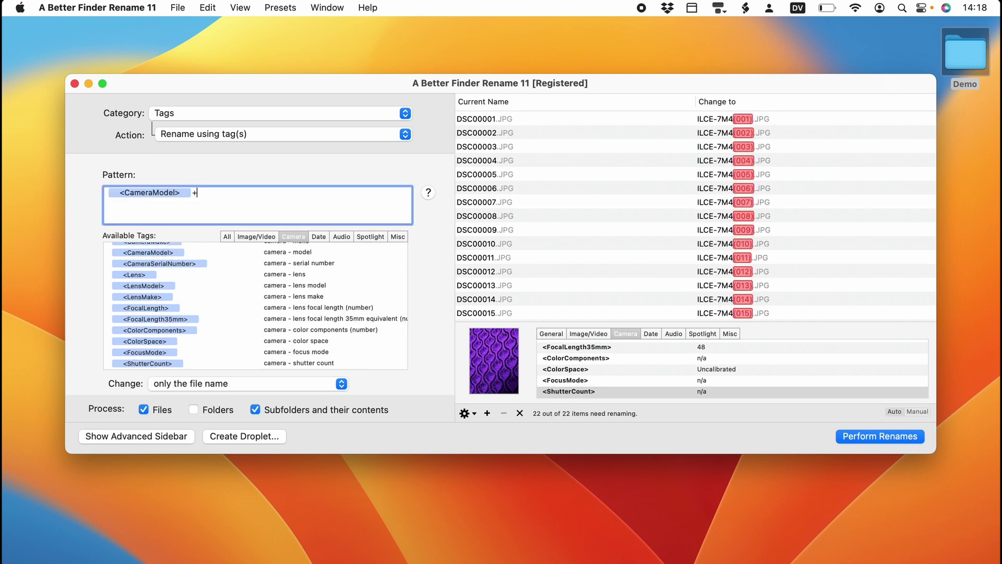
text(+)
drag(144, 286, 238, 194)
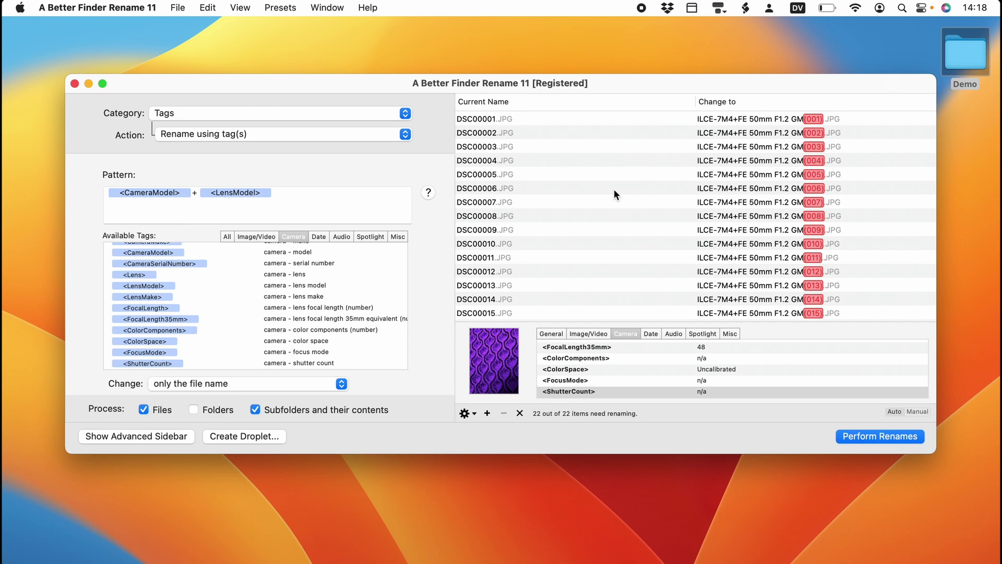
Step: Set the action to 'Add tag(s) to end' and prefix the pattern with 'with'
click(329, 196)
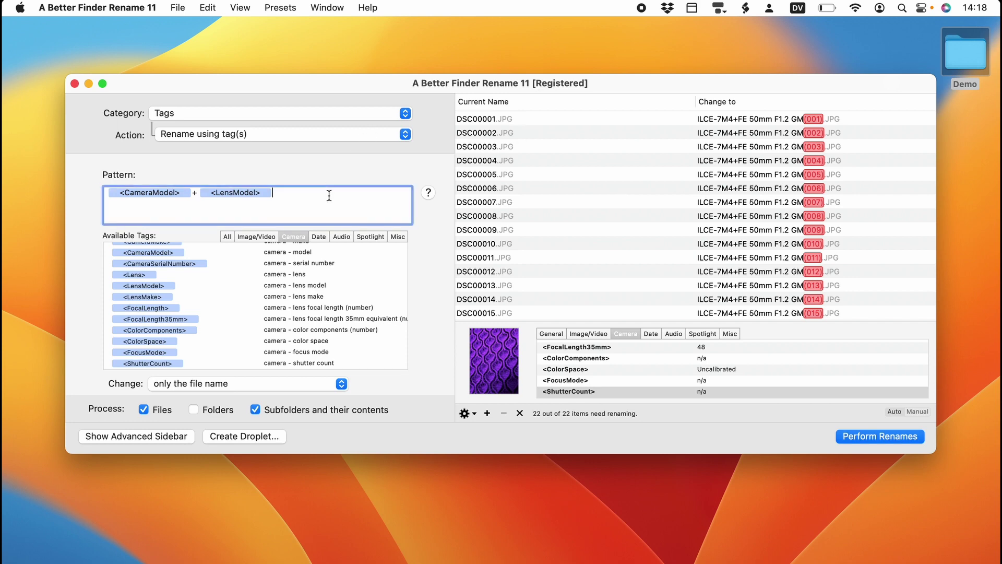
key(super+a)
click(309, 136)
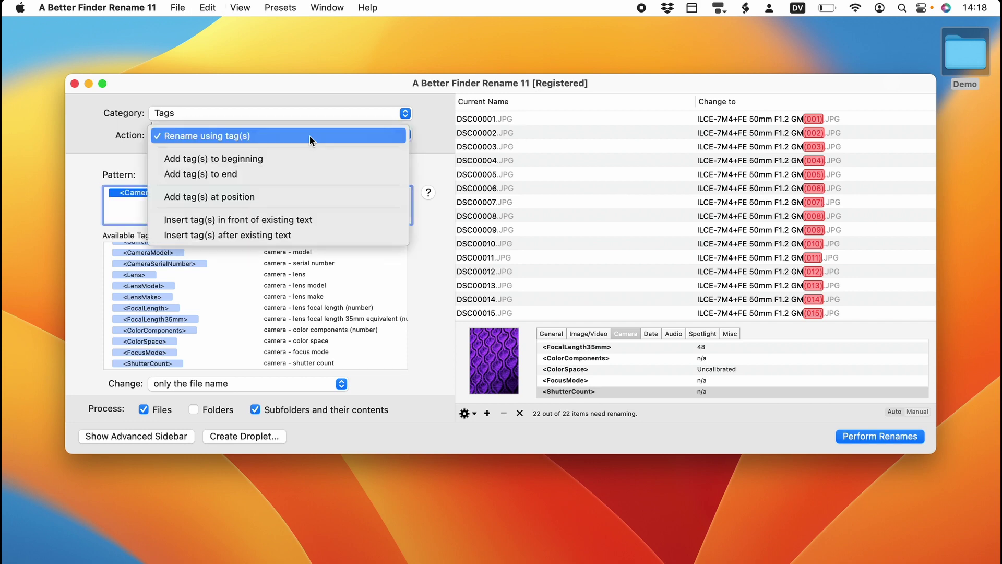
click(309, 157)
key(super+z)
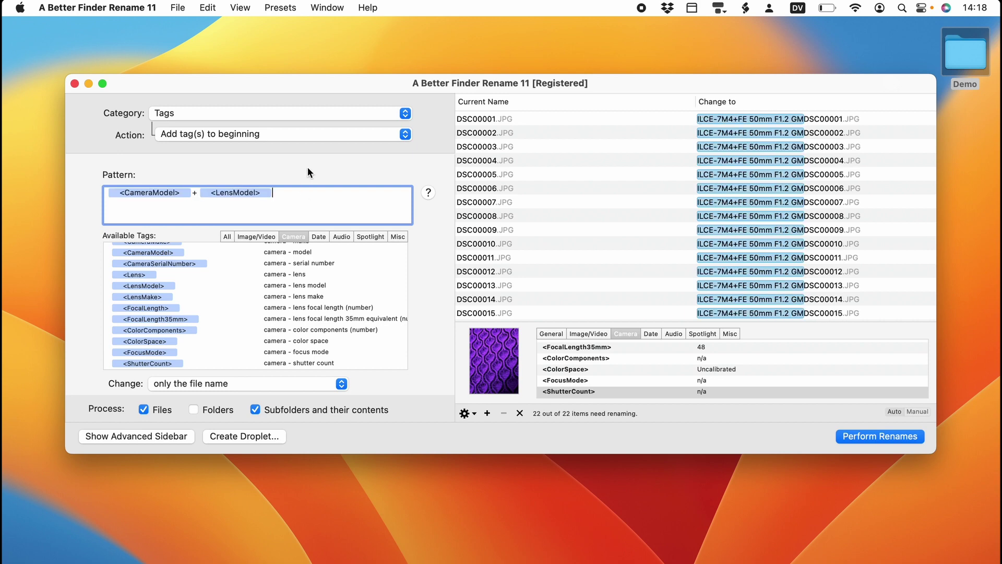
click(313, 135)
click(314, 149)
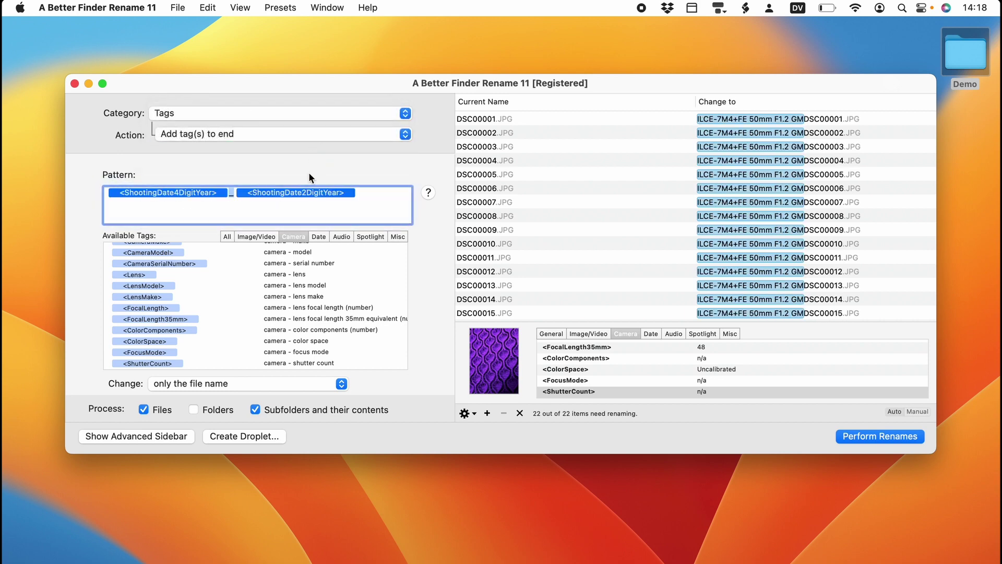
click(107, 193)
text(with <CameraModel>+<LensModel>)
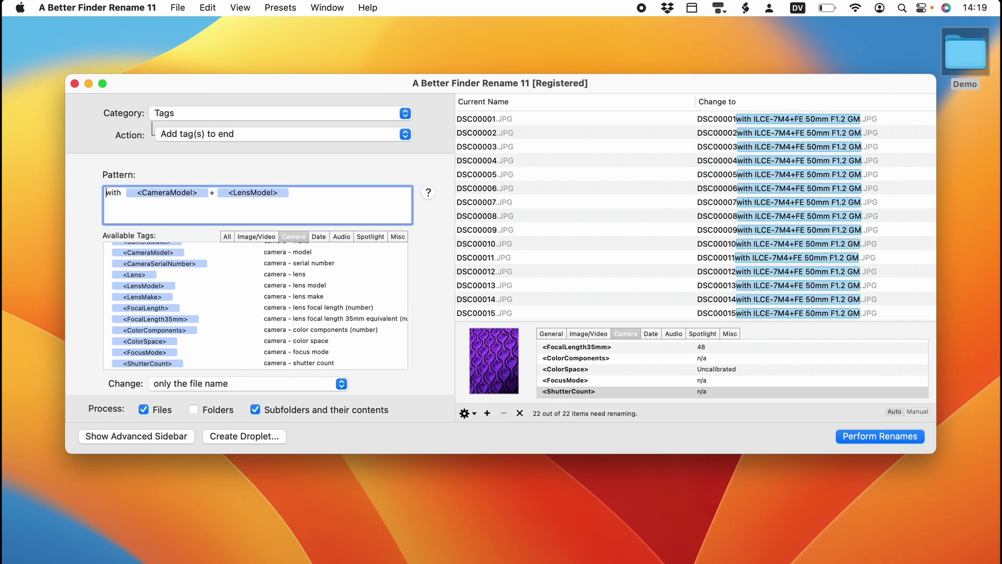